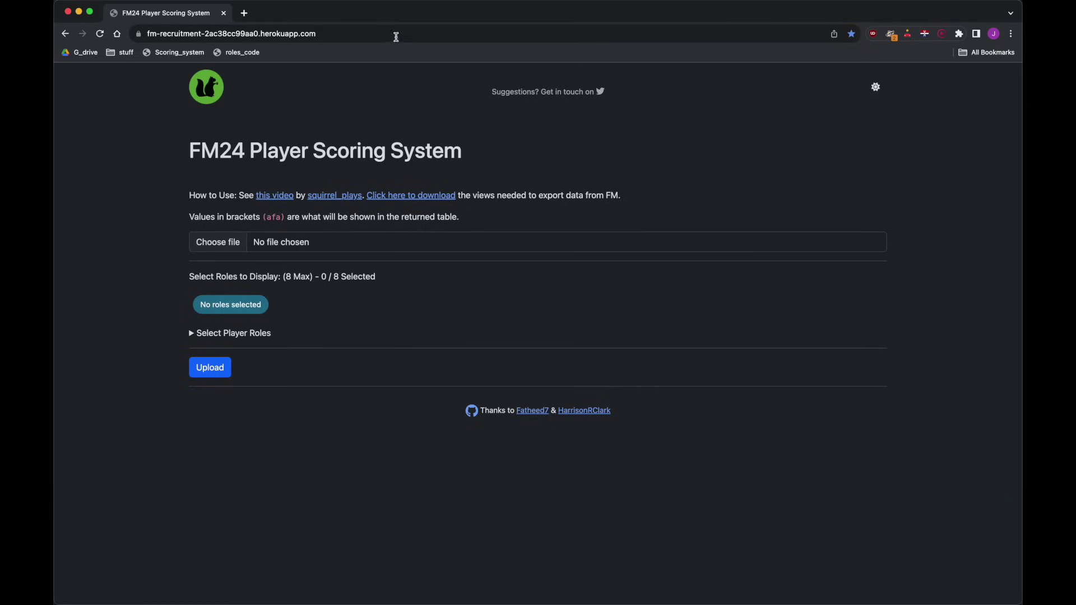
Shrink Chrome to reveal the Gainare Tottori squad plan and highlight the TAC, centre-back and midfield notes.
drag(394, 18, 397, 20)
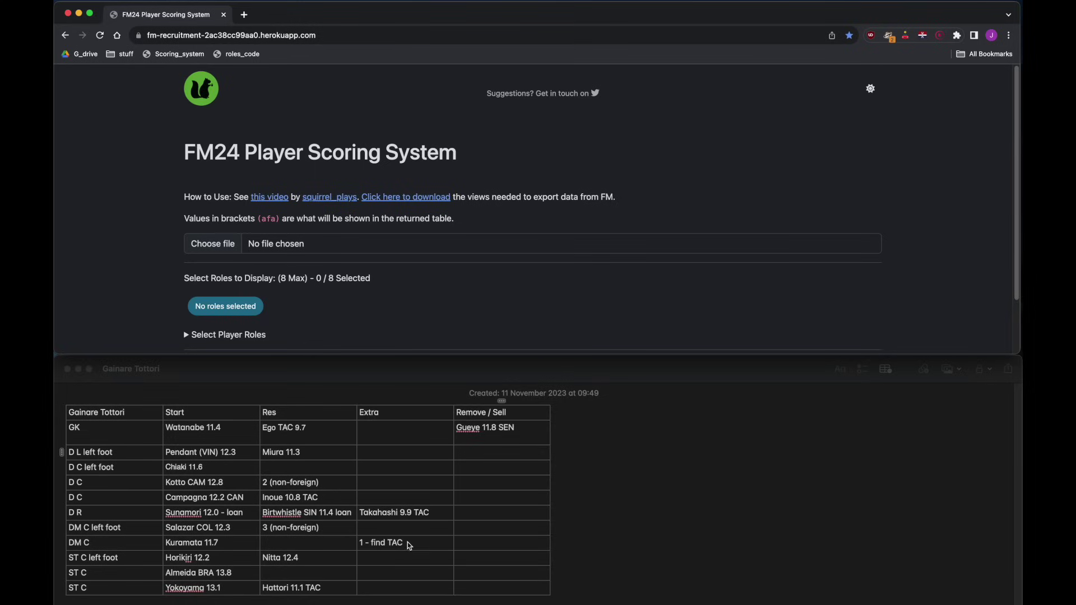
click(388, 545)
triple_click(366, 544)
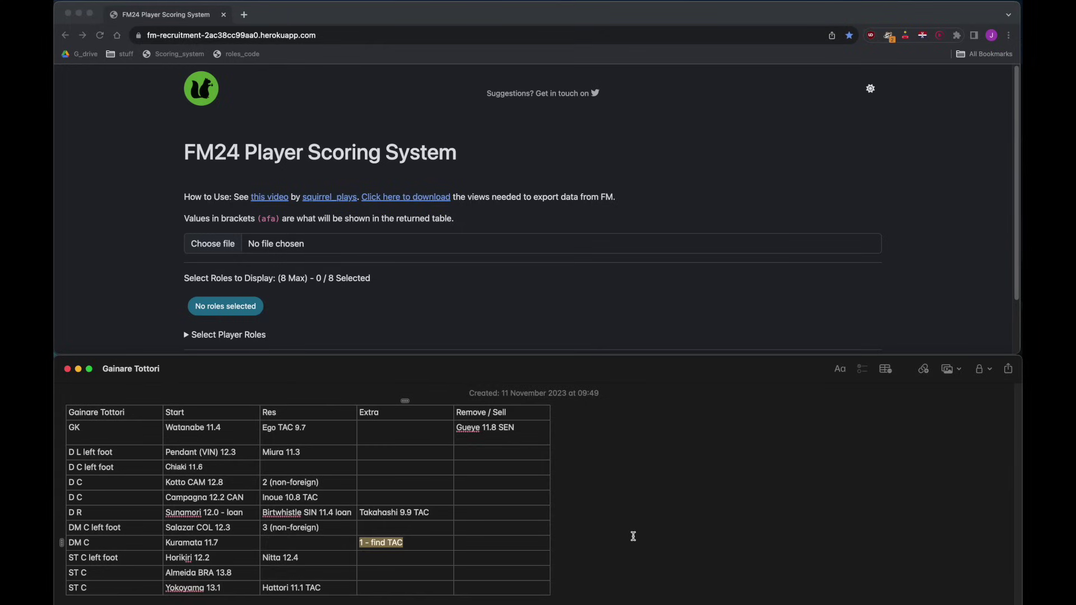
drag(320, 482, 260, 483)
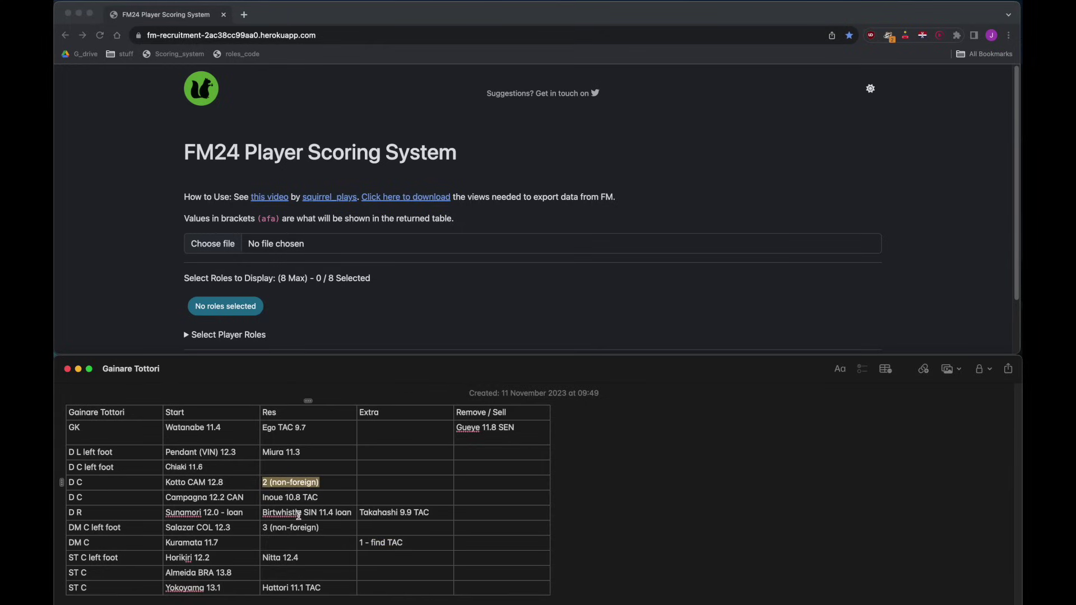
drag(264, 528, 335, 527)
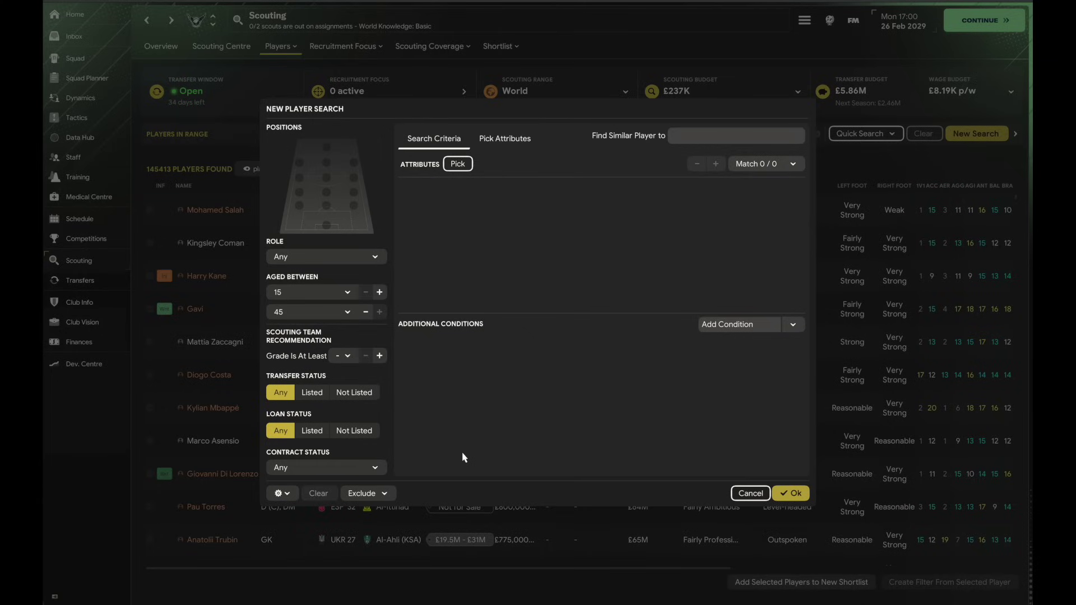
Load the saved TAC players filter, limited to transfer-available players at Slightly Interested.
click(281, 493)
click(314, 480)
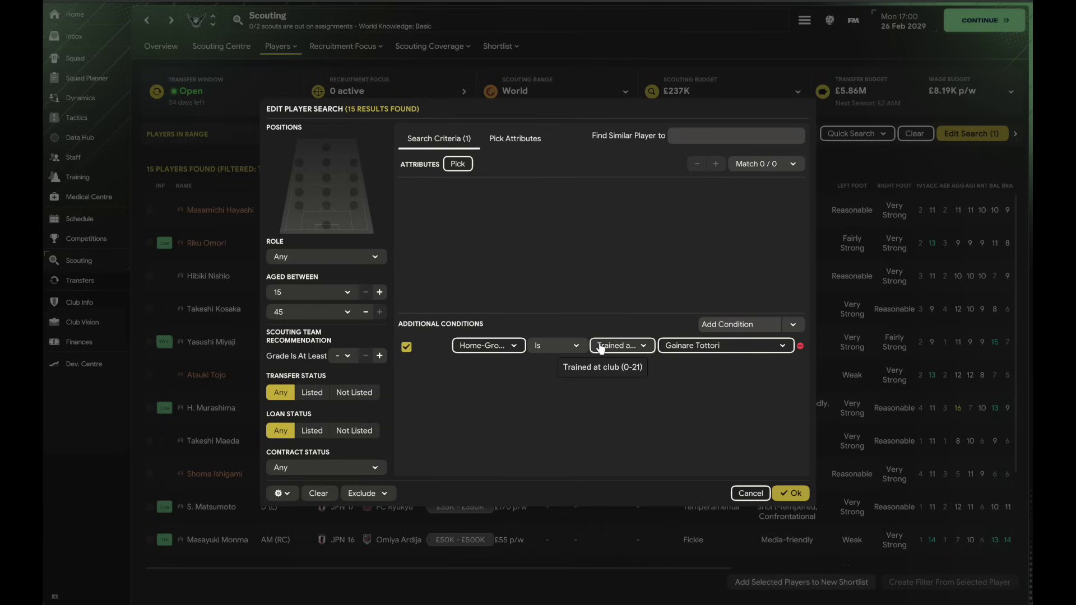
key(Return)
click(716, 136)
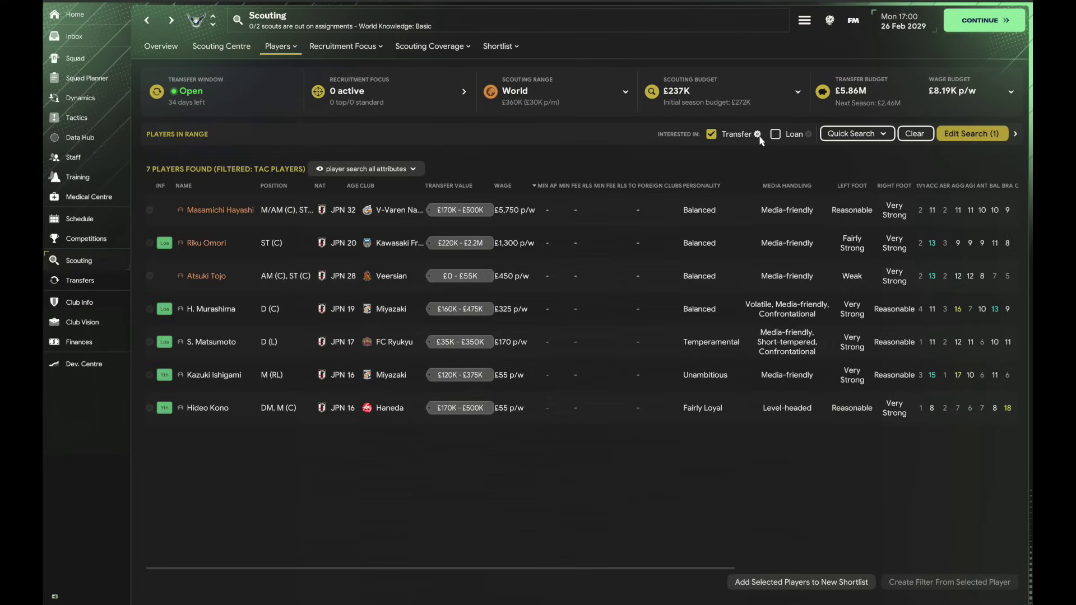
click(757, 134)
click(778, 188)
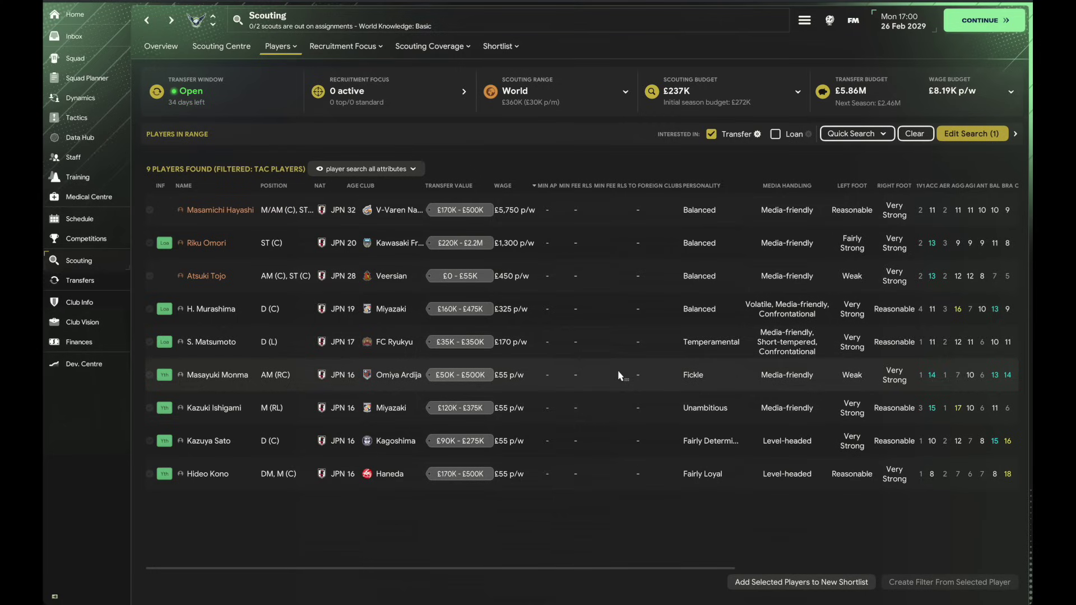
Print all nine players as a web page into FM files on desktop, adding '_scouting' to the name.
click(602, 324)
key(ctrl+a)
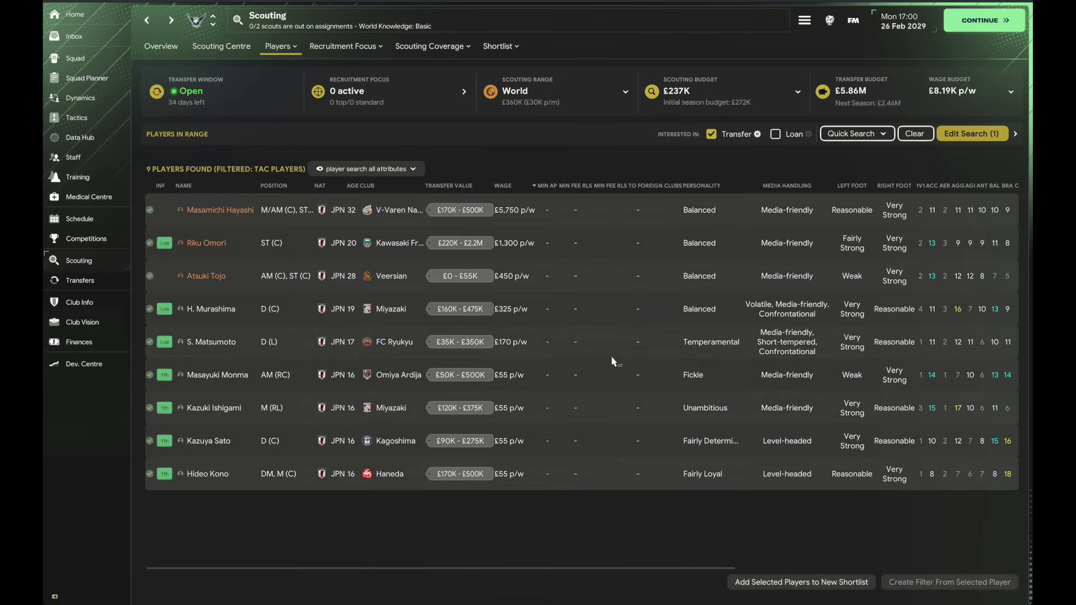
key(ctrl+p)
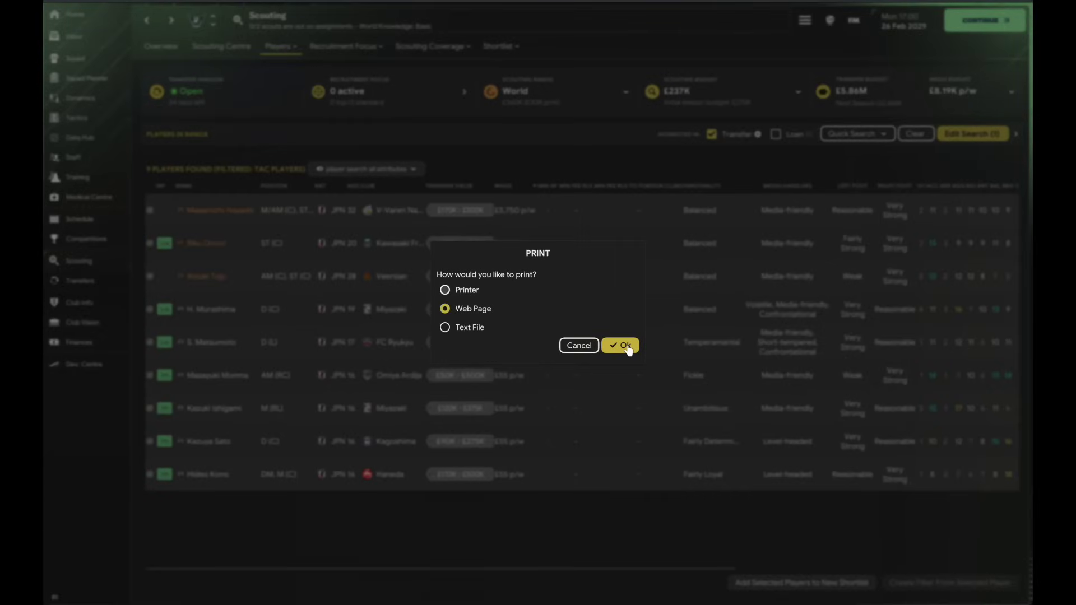
click(623, 346)
click(571, 251)
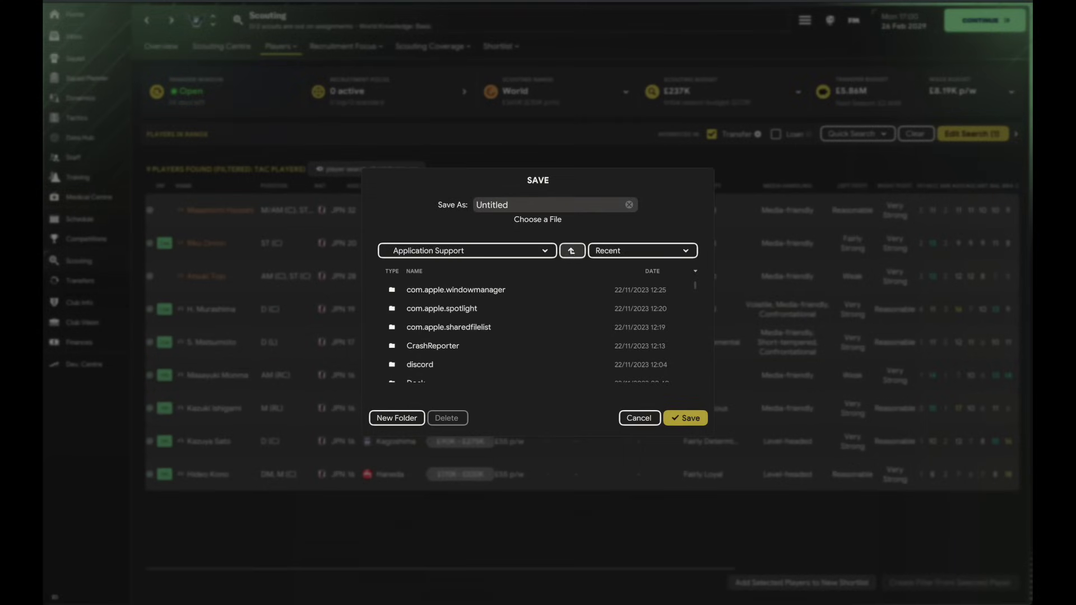
click(571, 251)
click(571, 250)
scroll(438, 314, up, 5)
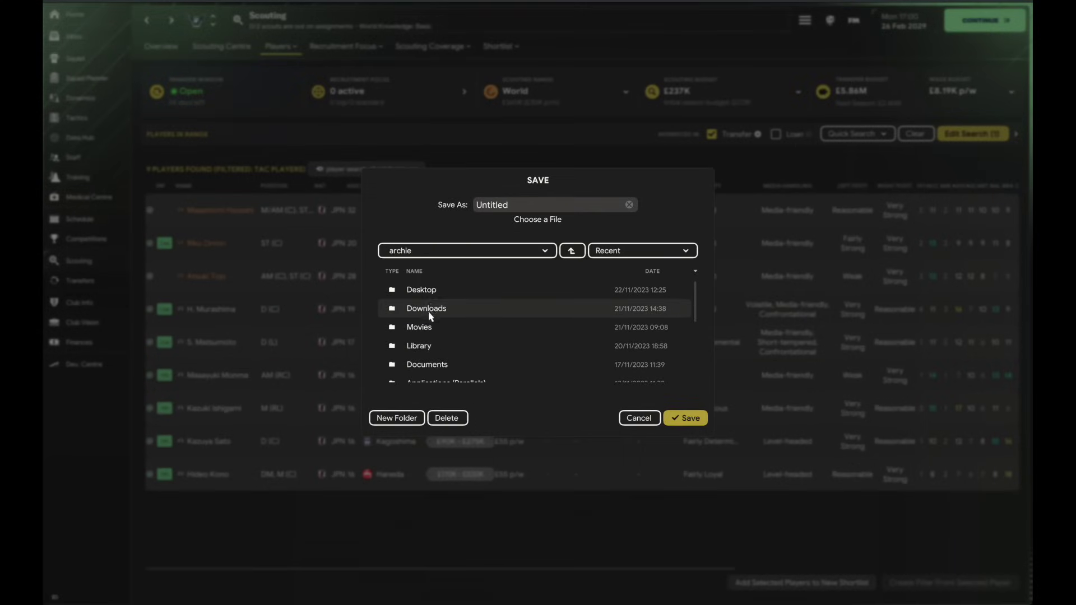
double_click(421, 289)
double_click(431, 289)
click(541, 203)
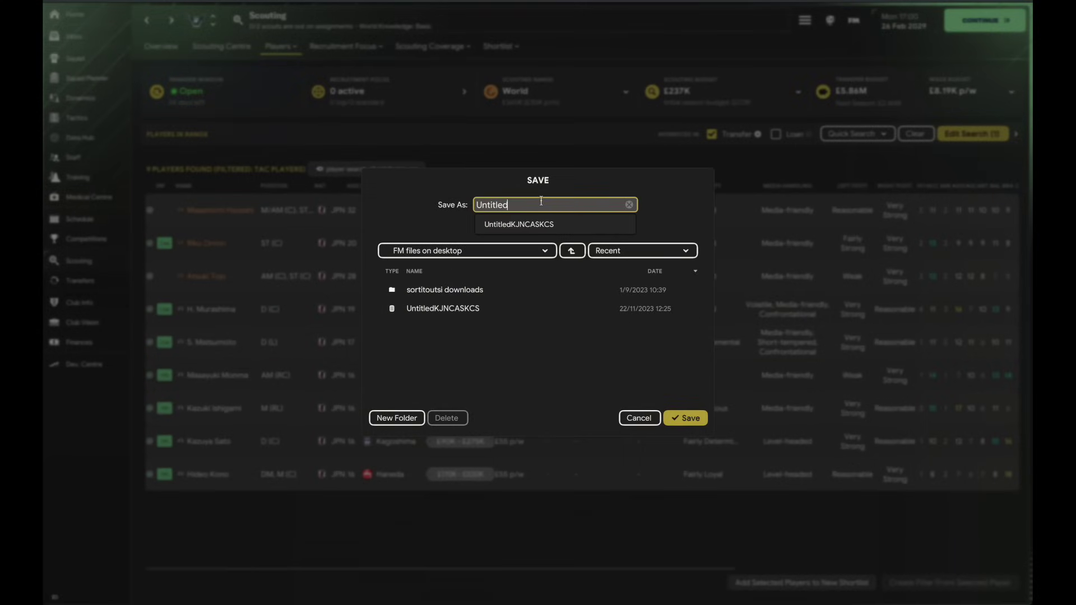
text(_scouting)
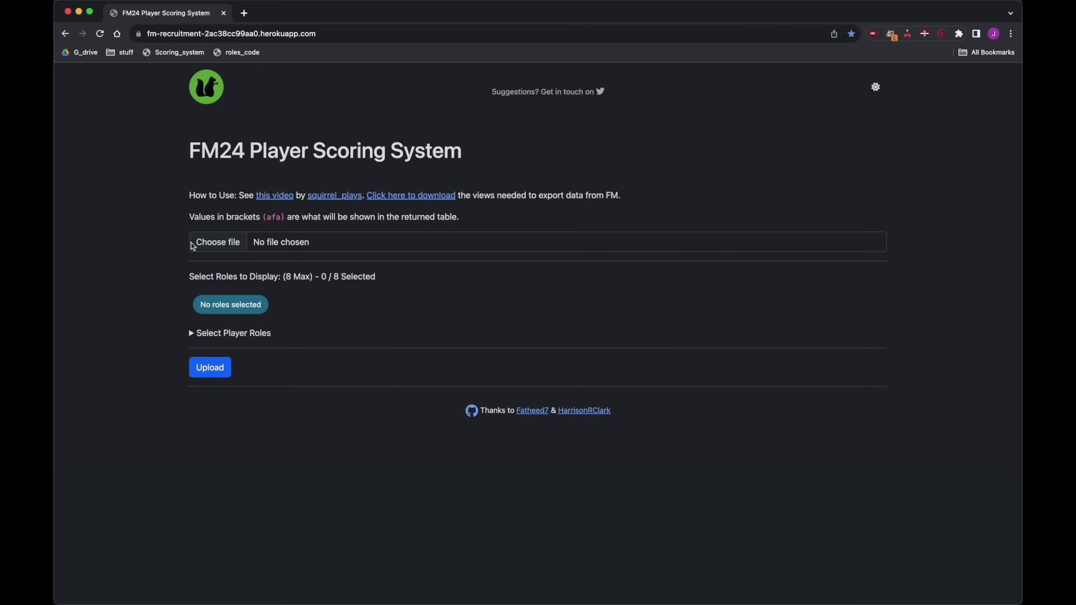
Load the newest exported HTML player file into the scorer and expand the player roles list.
click(194, 247)
click(454, 240)
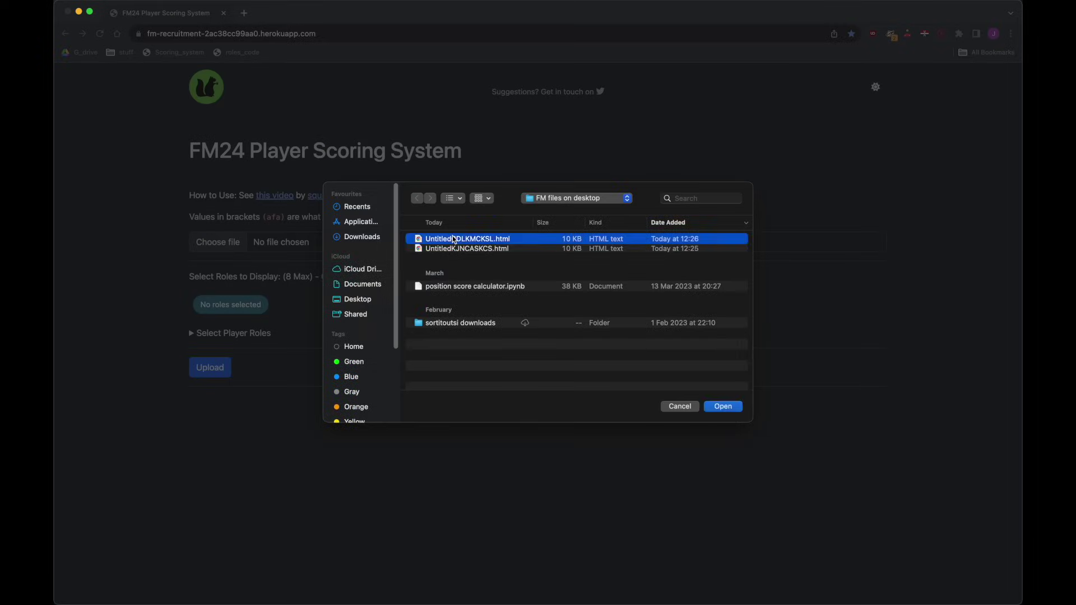
double_click(454, 239)
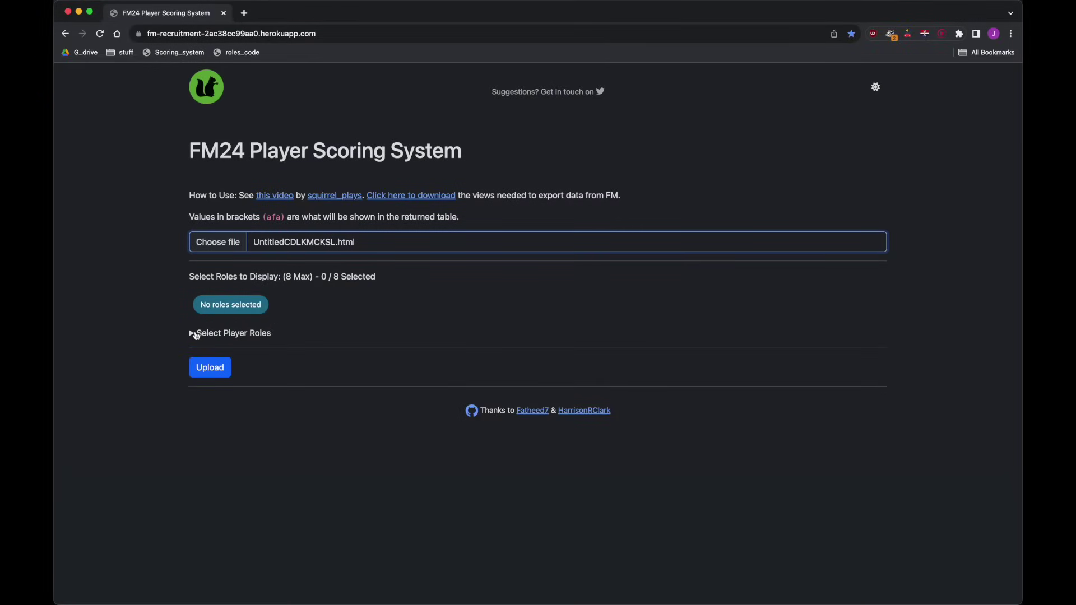
click(195, 335)
scroll(302, 413, down, 3)
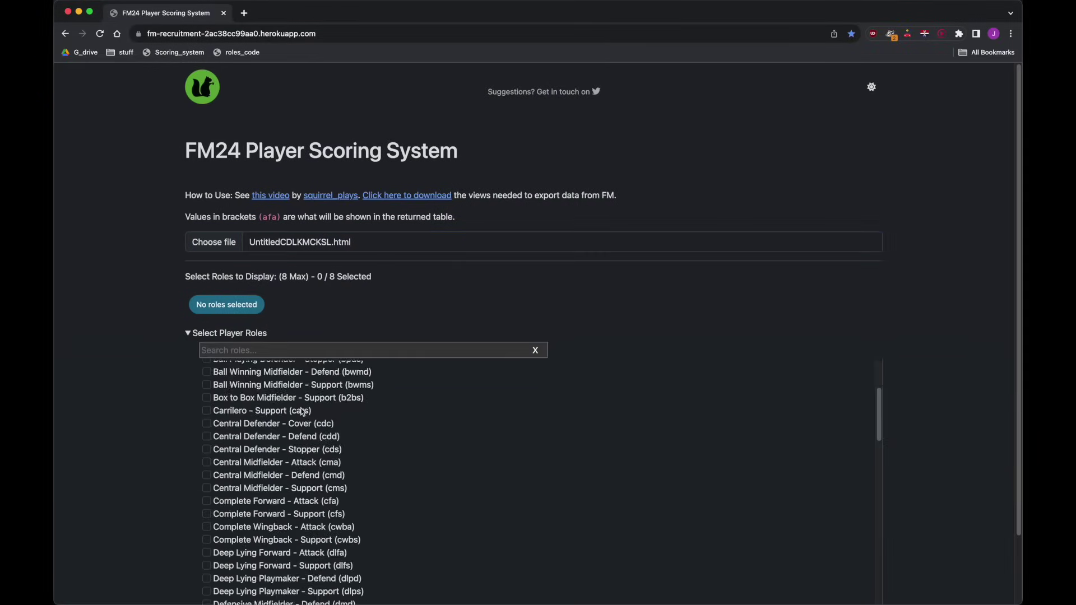
scroll(302, 412, down, 5)
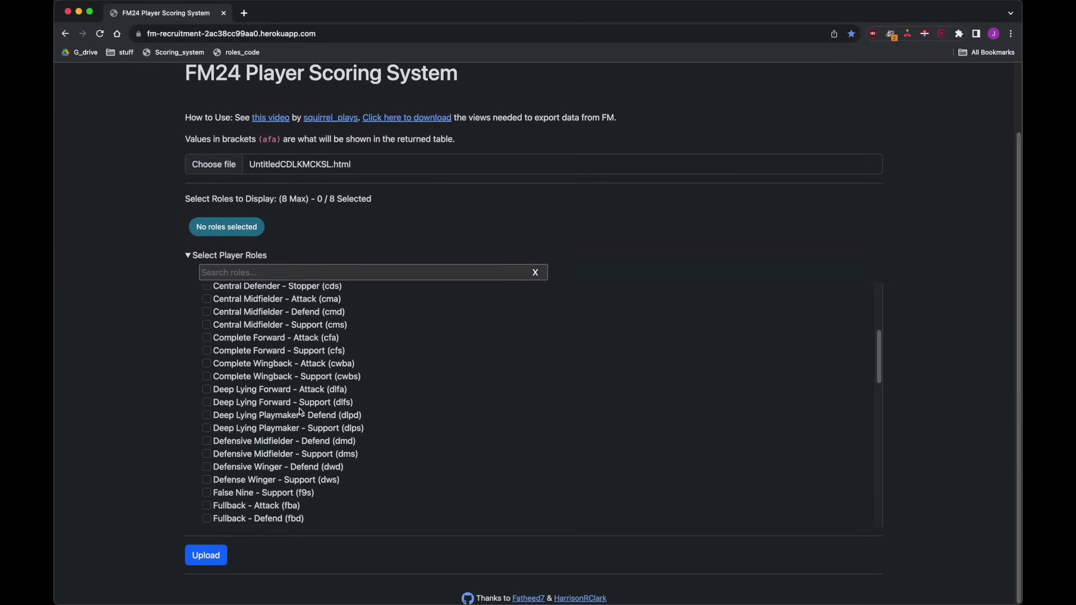
scroll(301, 413, down, 10)
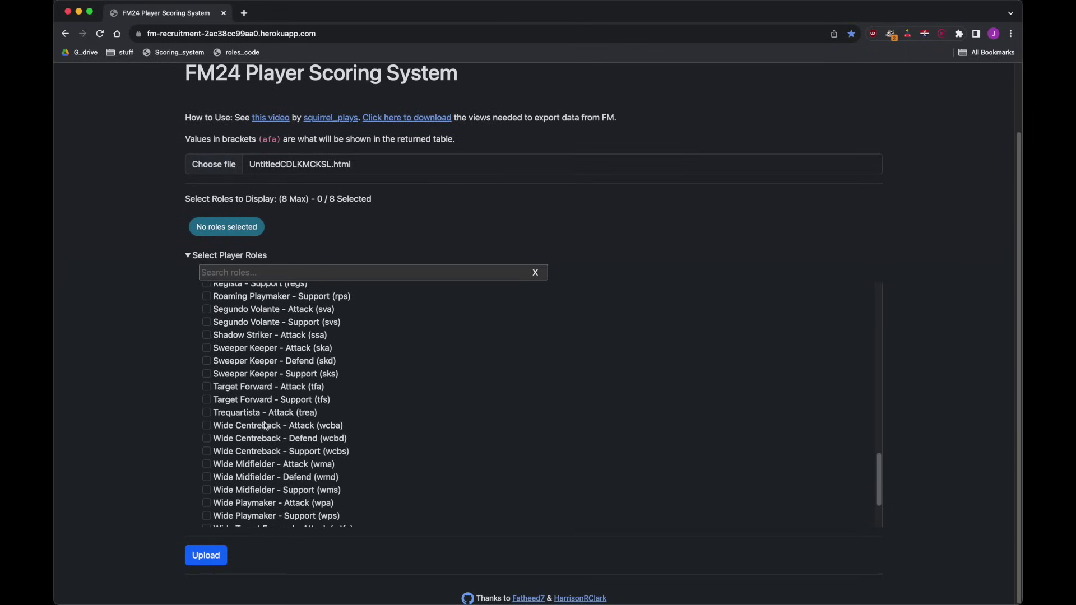
scroll(257, 418, up, 2)
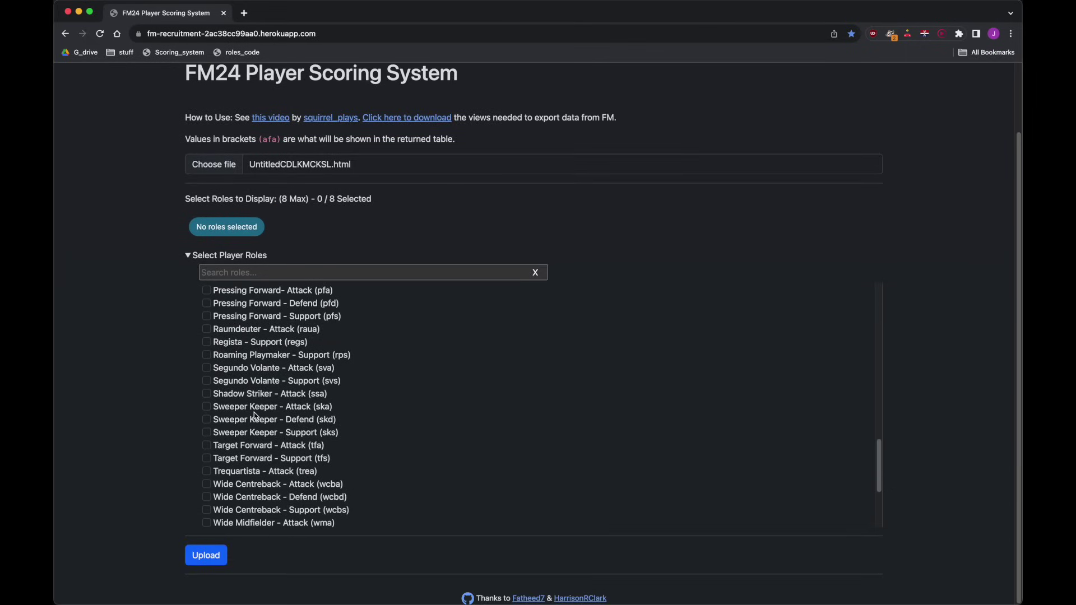
Tick the Sweeper Keeper Defend, Wingback Support and Ball Playing Defender Defend roles.
click(206, 419)
scroll(280, 429, down, 5)
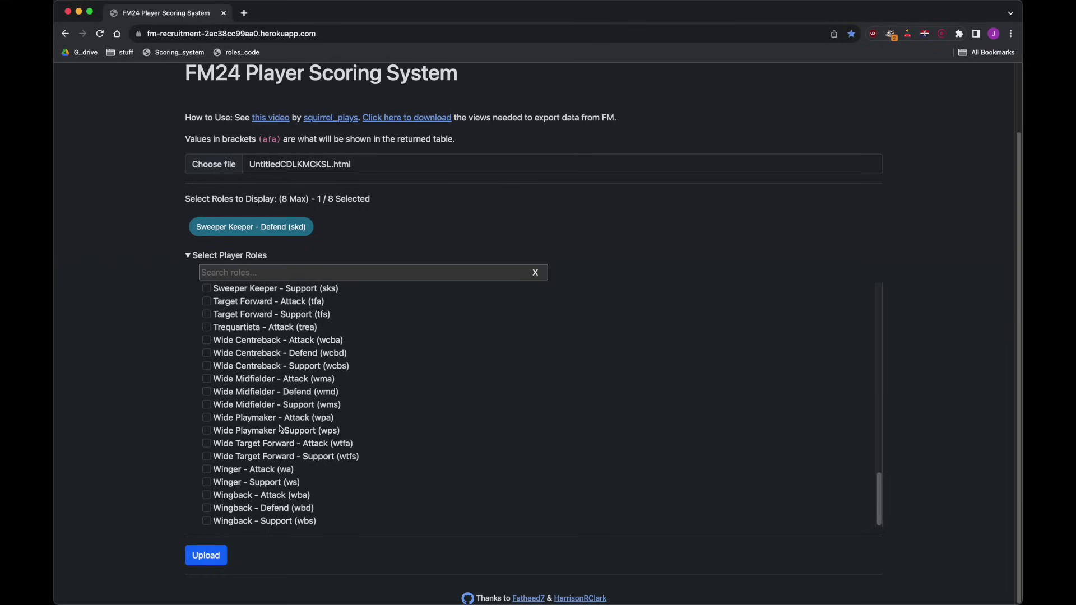
click(206, 521)
scroll(337, 451, up, 20)
scroll(337, 447, up, 6)
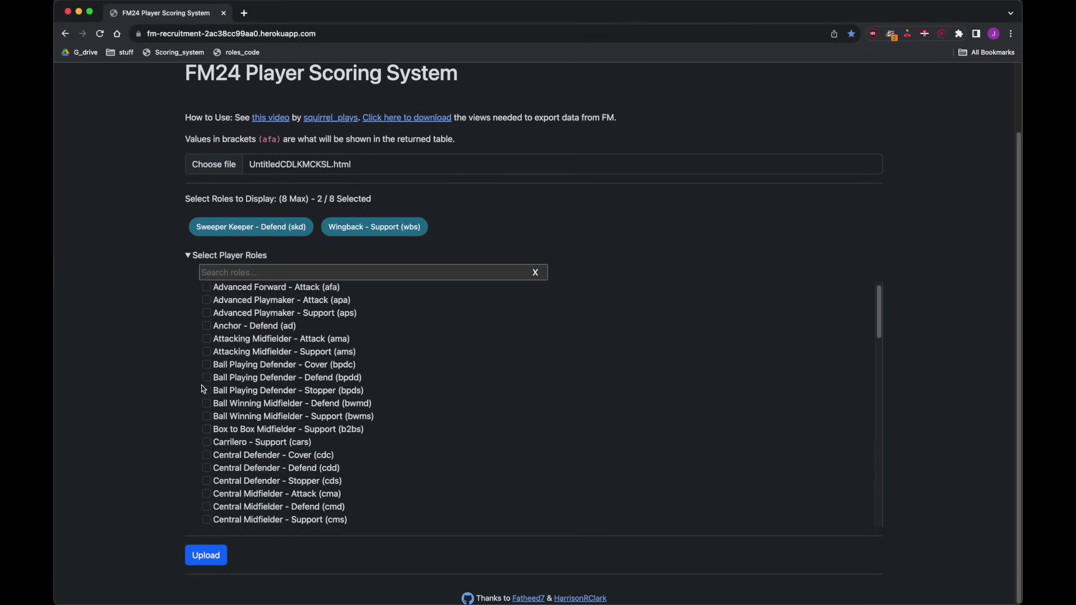
click(207, 379)
Add the Segundo Volante Attack and Advanced Forward Attack roles, then score the uploaded players.
scroll(295, 426, down, 15)
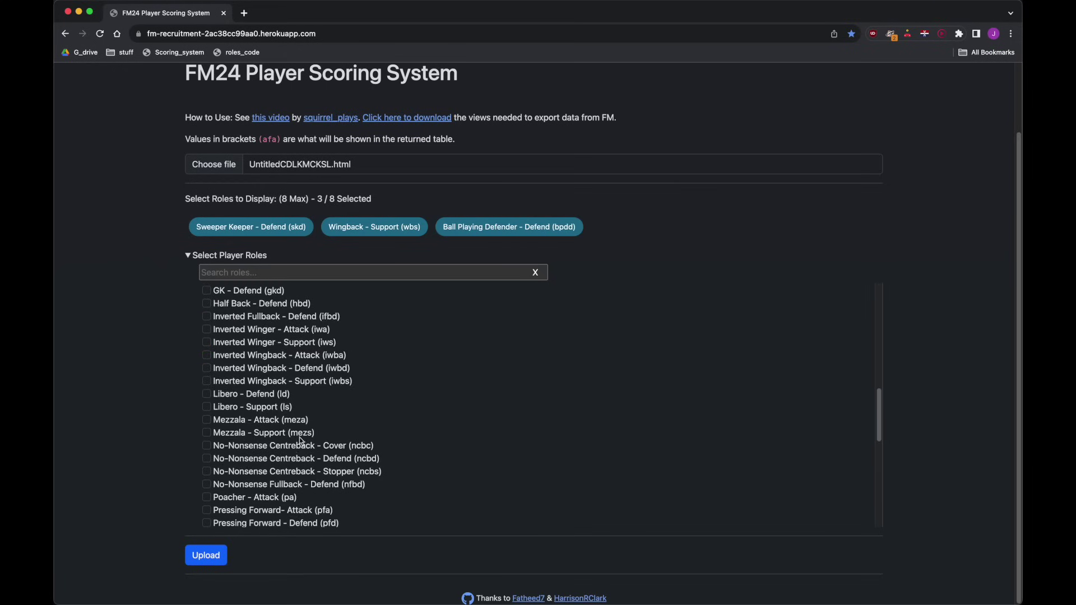
scroll(296, 443, down, 5)
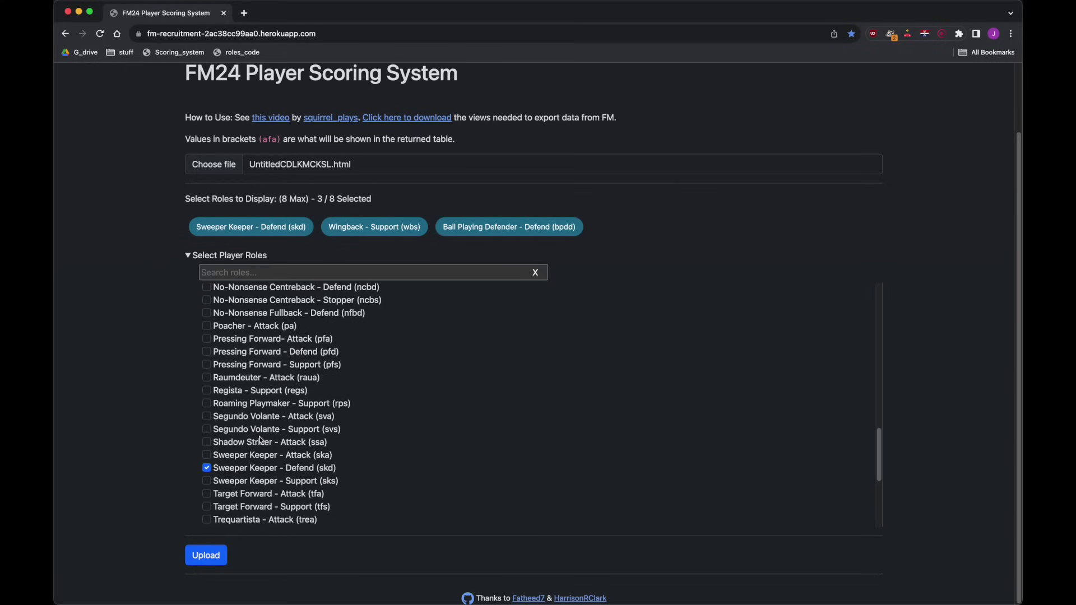
click(207, 417)
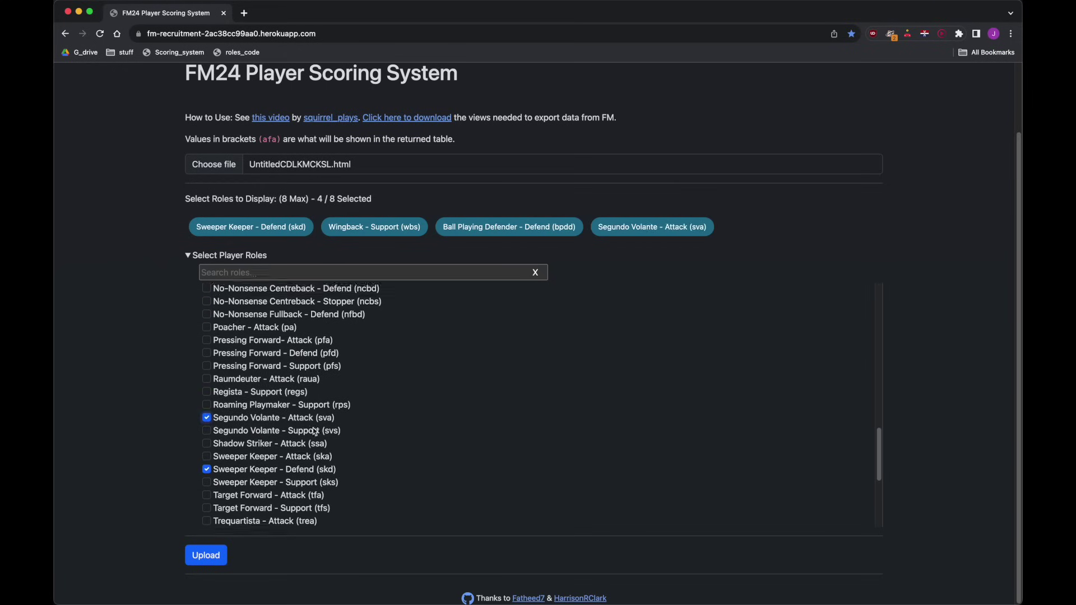
scroll(315, 430, up, 10)
scroll(315, 430, up, 8)
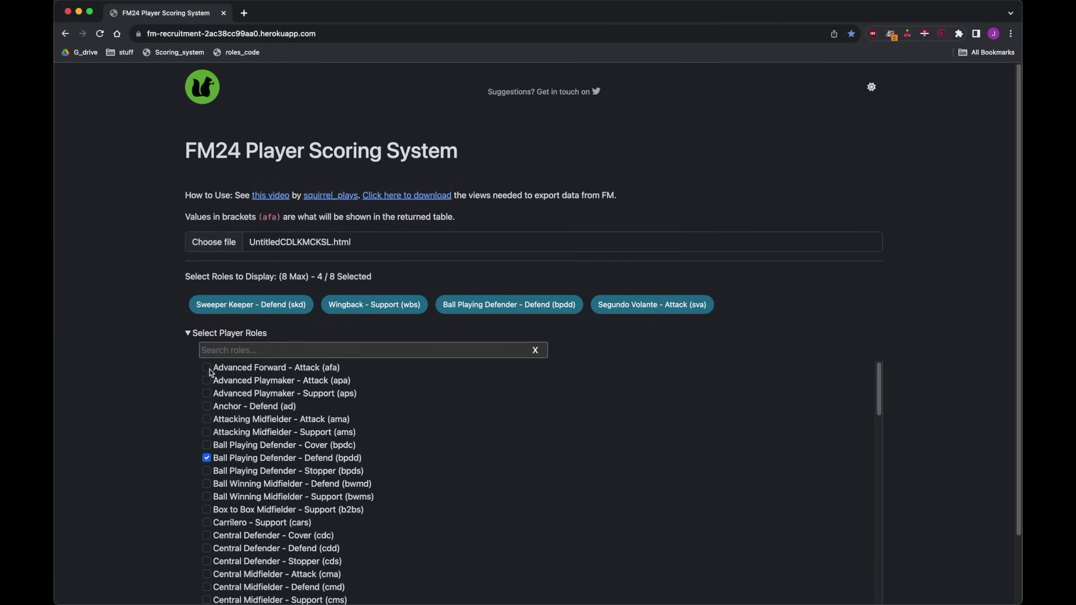
click(207, 368)
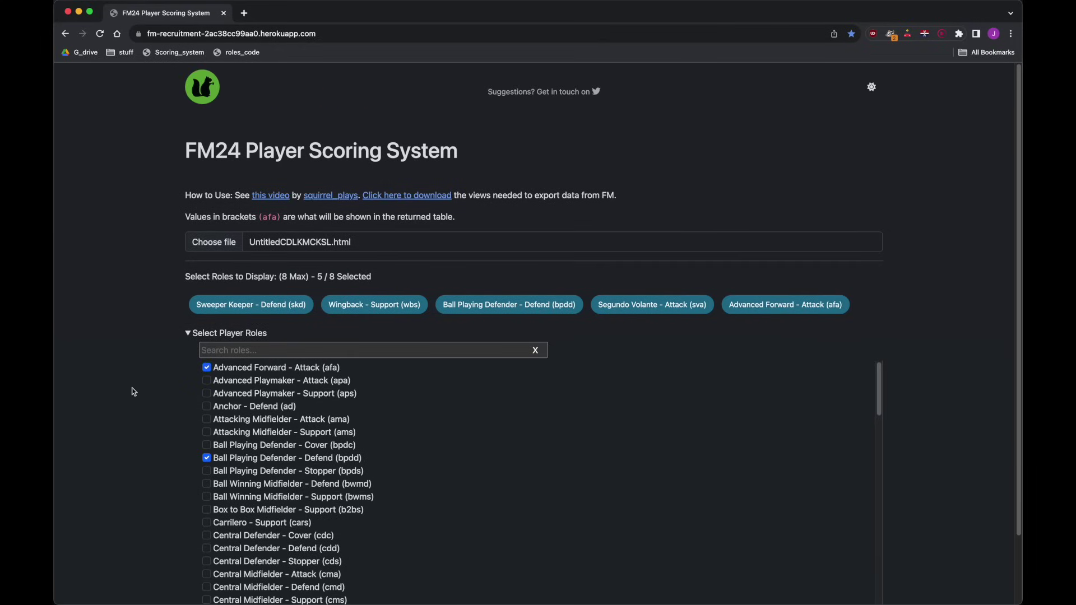
scroll(134, 392, down, 3)
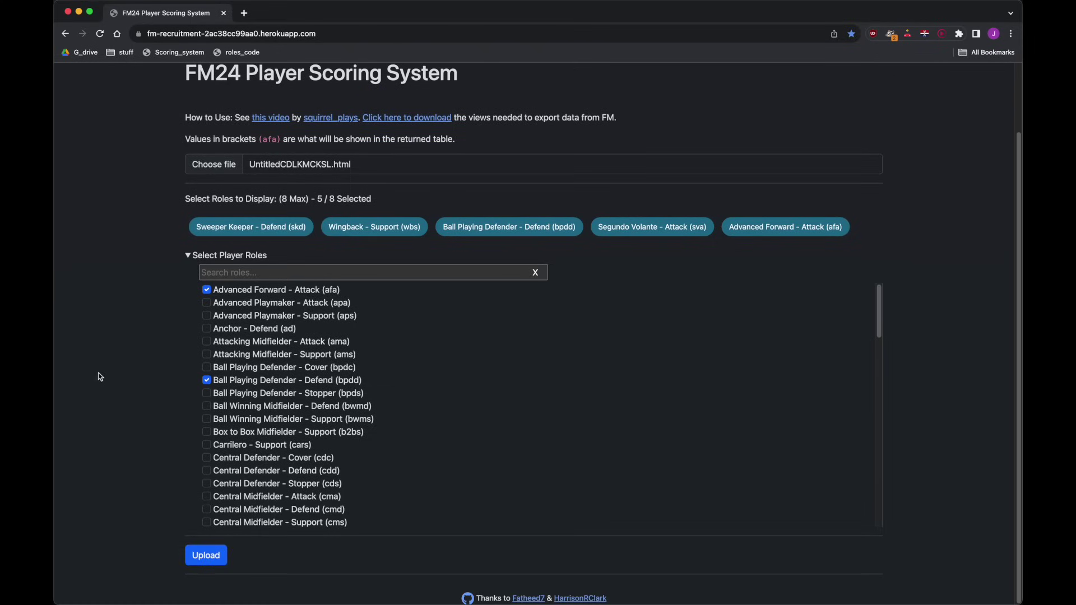
click(206, 555)
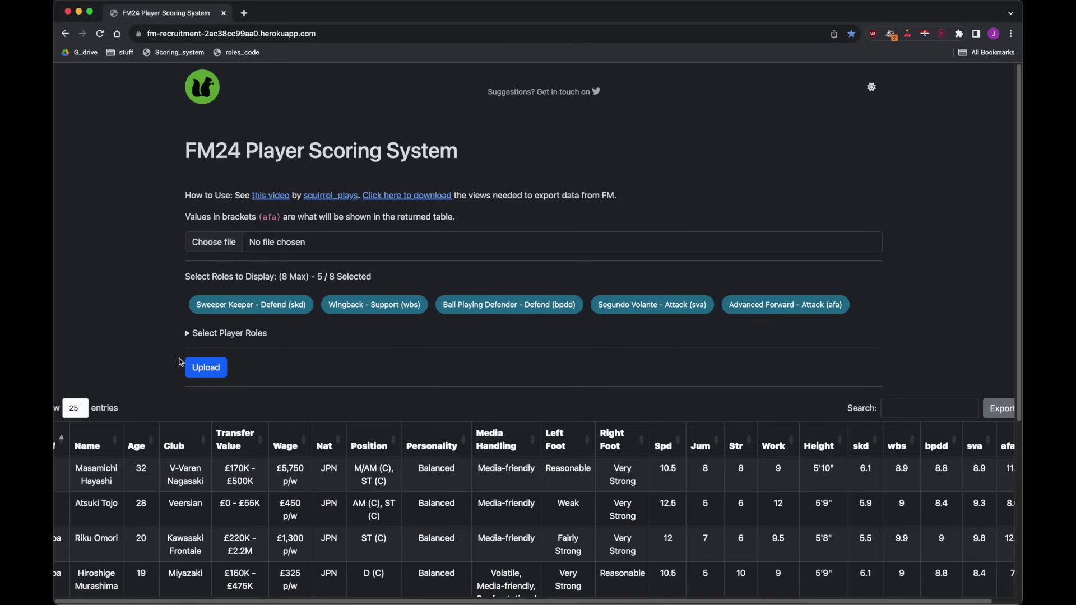
Sort the scored table by skd, wbs, bpdd and sva in turn, finishing on afa.
scroll(455, 404, down, 6)
scroll(557, 393, down, 2)
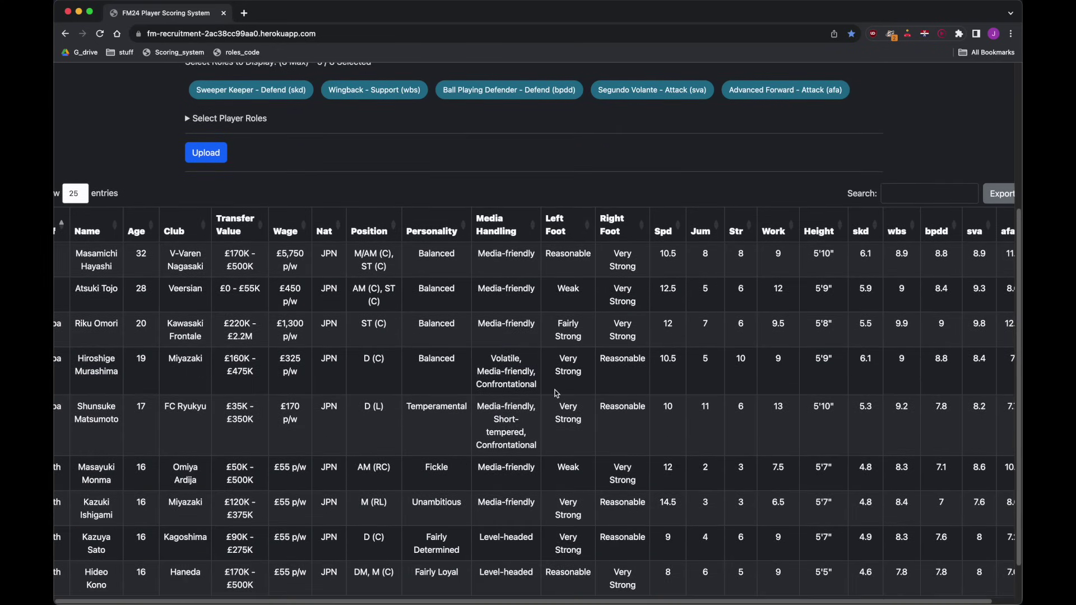
key(super+Tab)
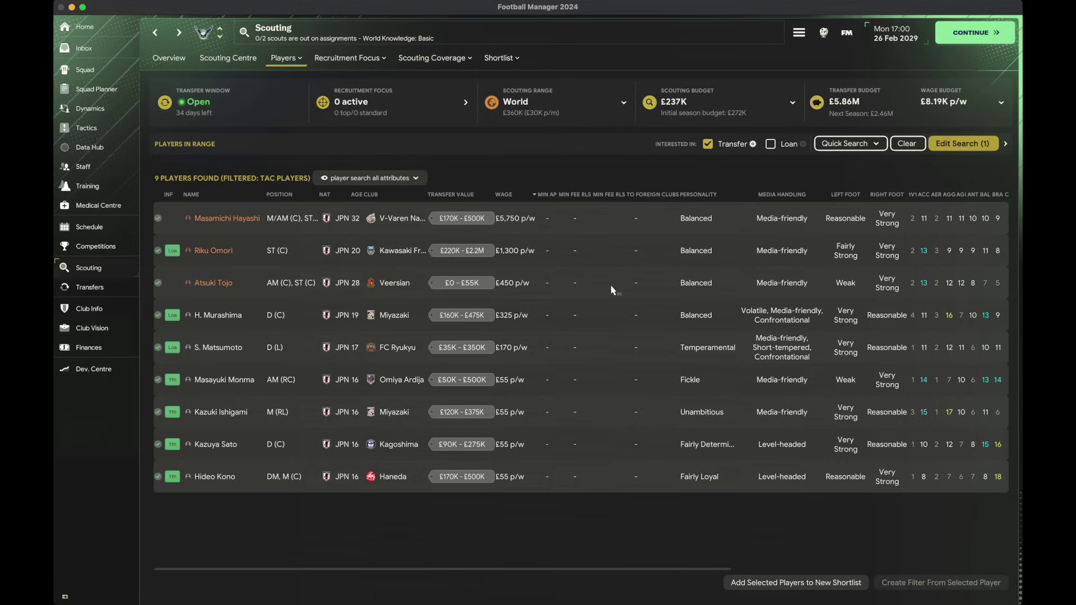
key(super+Tab)
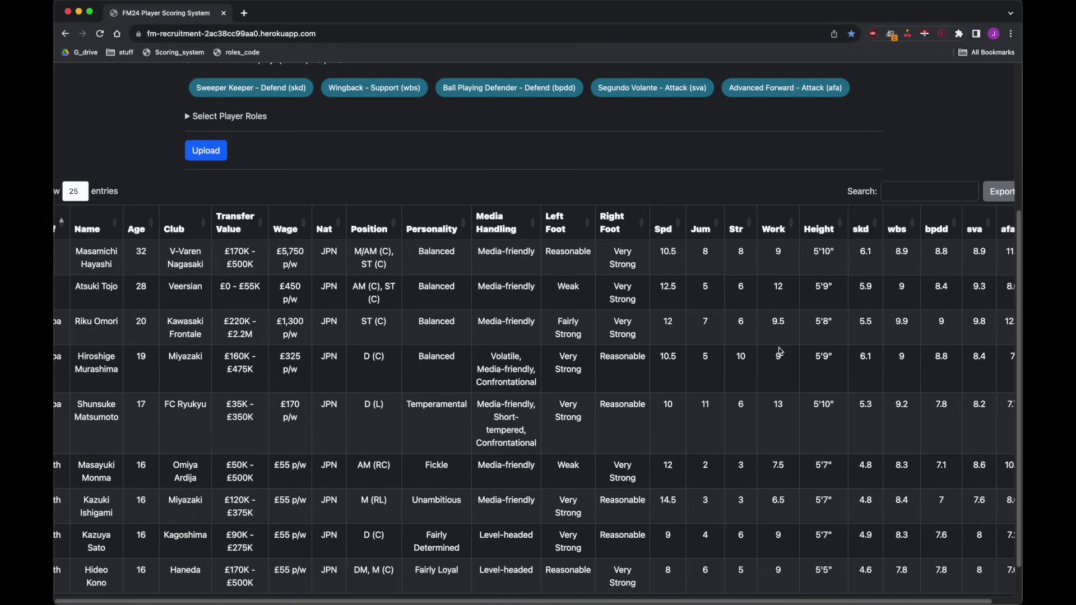
scroll(780, 351, right, 1)
click(857, 233)
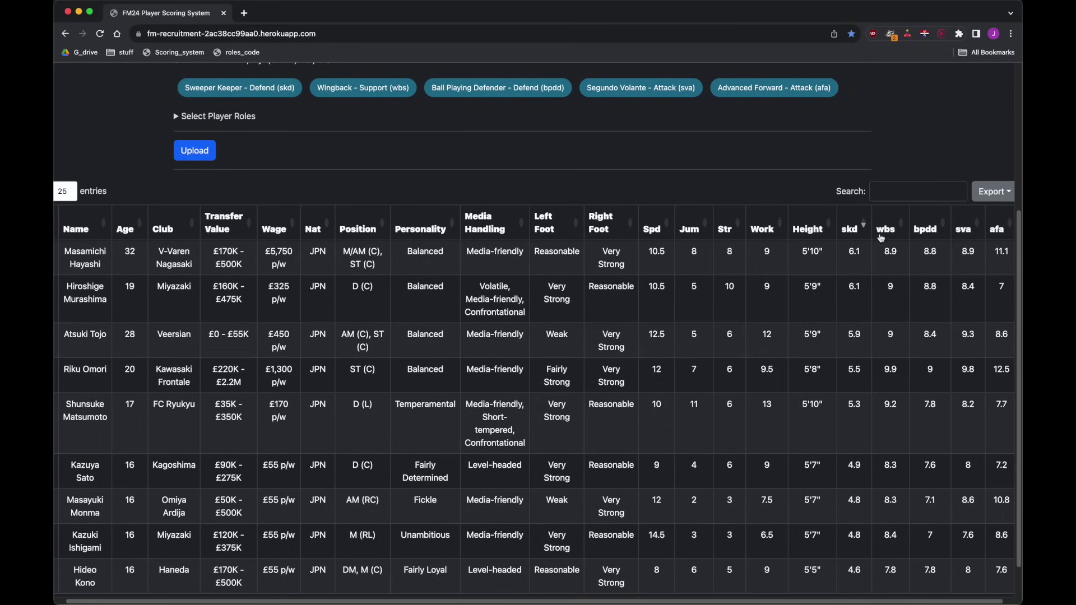
click(882, 235)
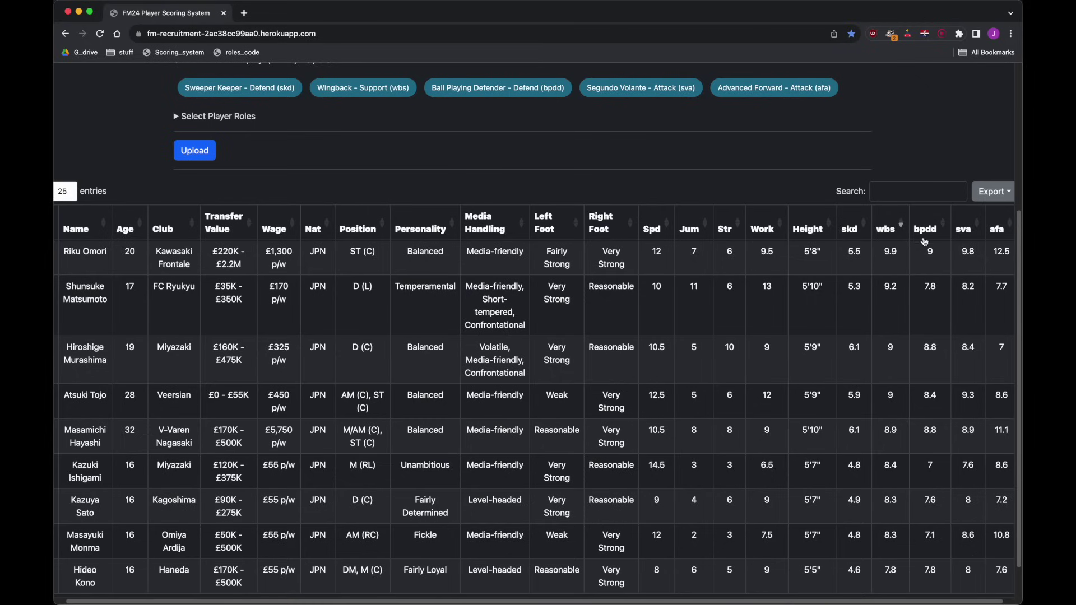
click(926, 231)
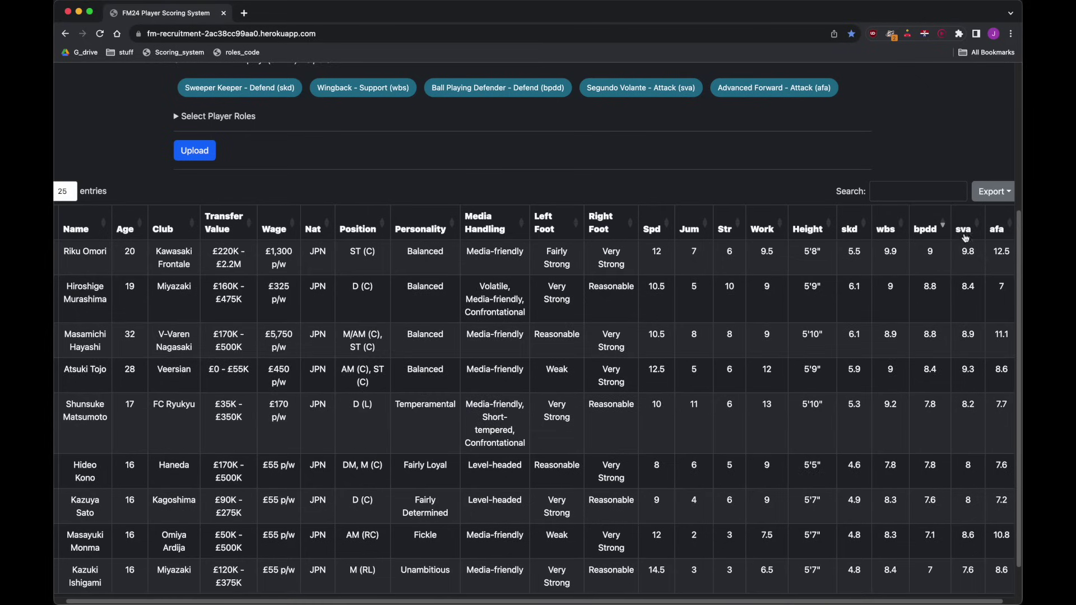
click(966, 237)
click(996, 239)
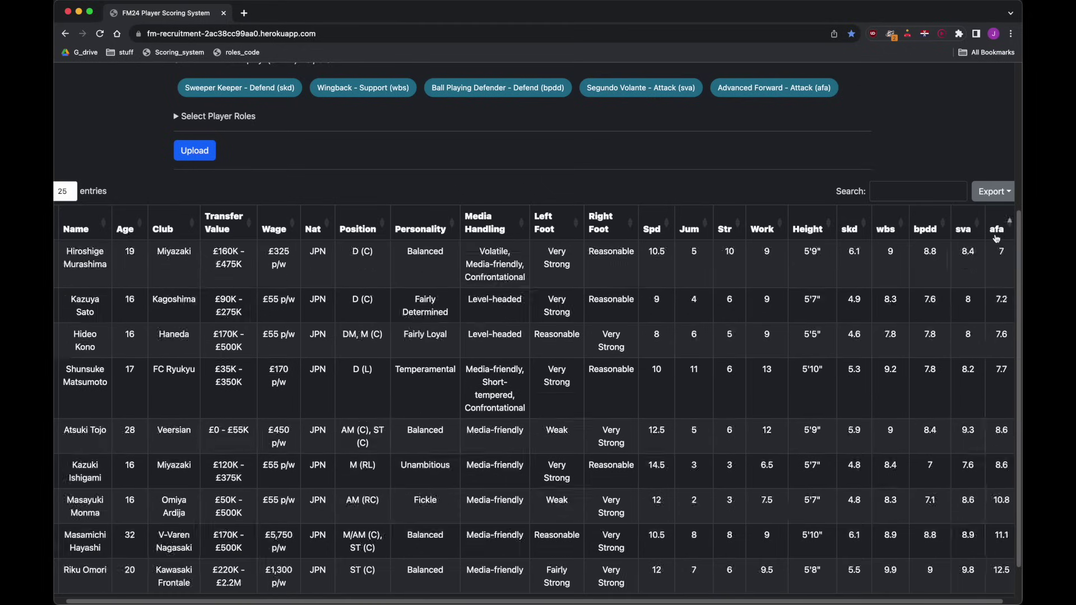
Select top-ranked Riku Omori's name in the afa ranking to copy it for Football Manager.
drag(892, 253, 998, 252)
click(88, 262)
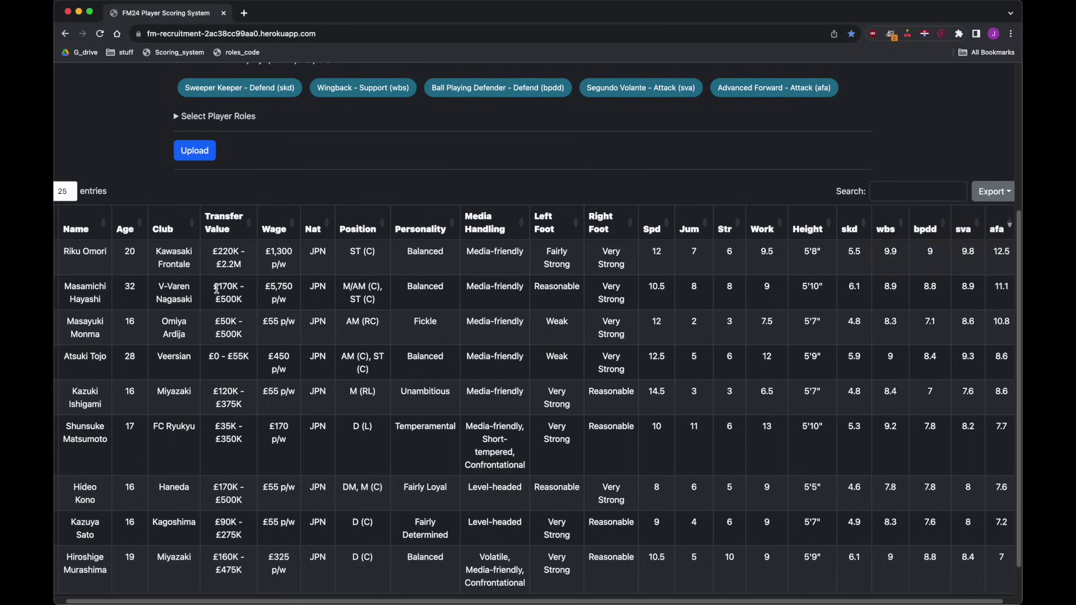
drag(66, 251, 106, 262)
key(super+c)
key(super+Tab)
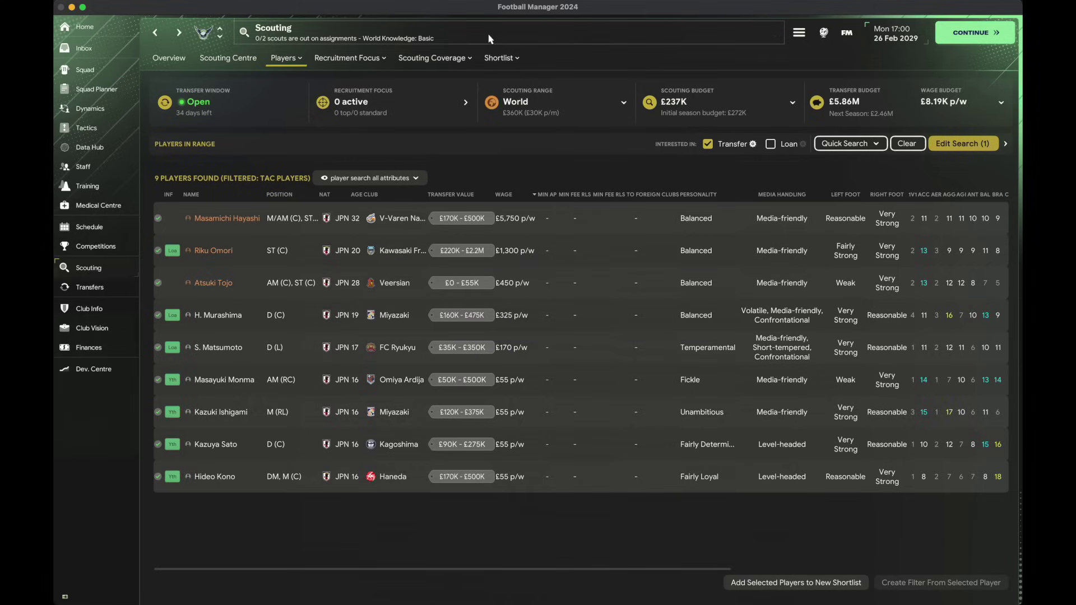
Search Riku Omori in Football Manager, check his History and Overview, then return to the desktop.
click(489, 39)
key(super+v)
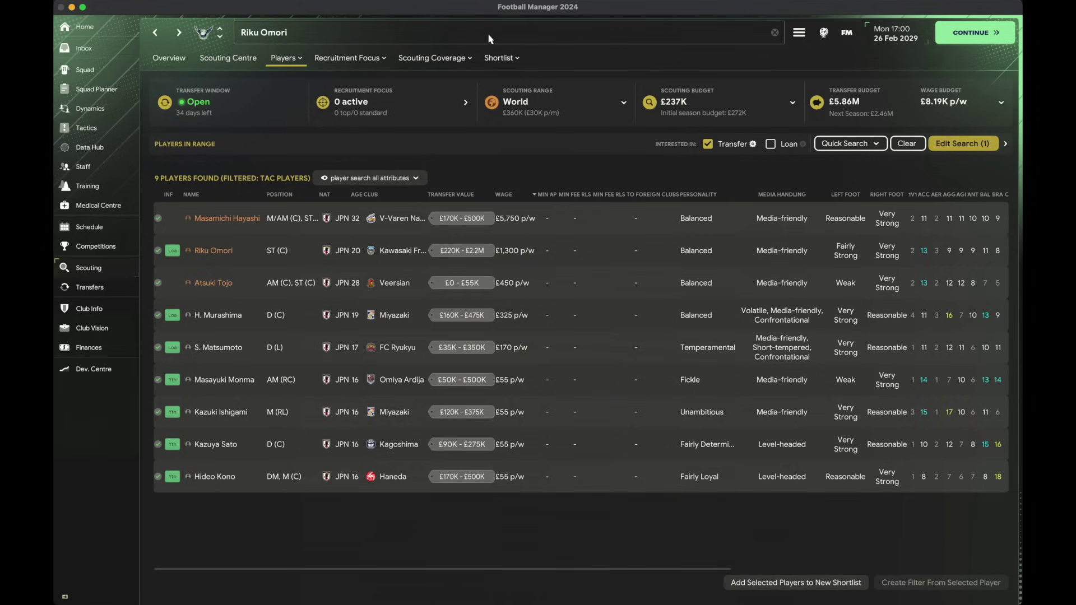
key(Return)
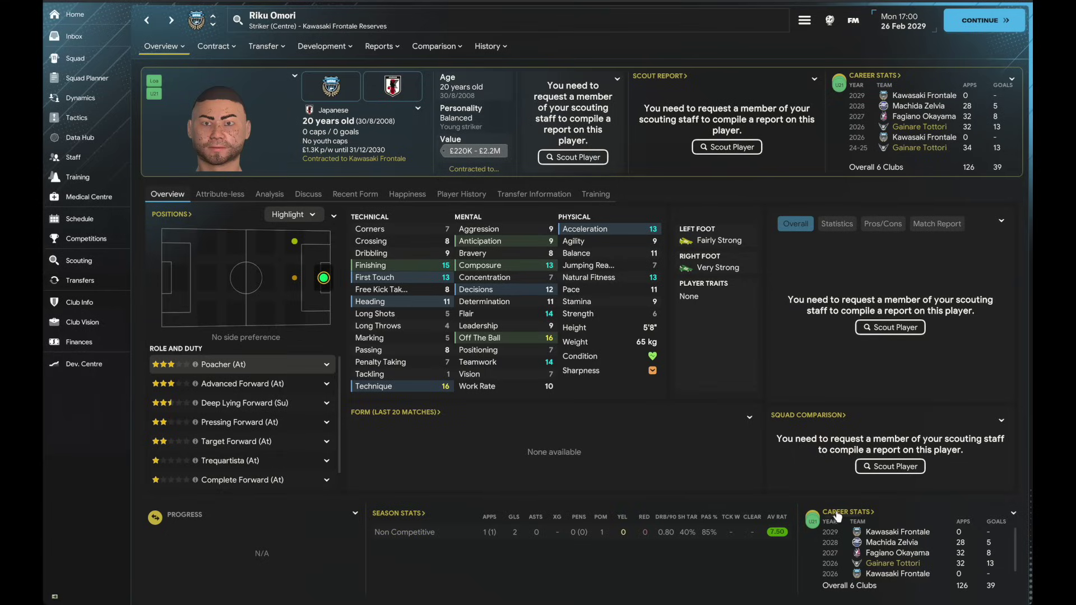
click(828, 515)
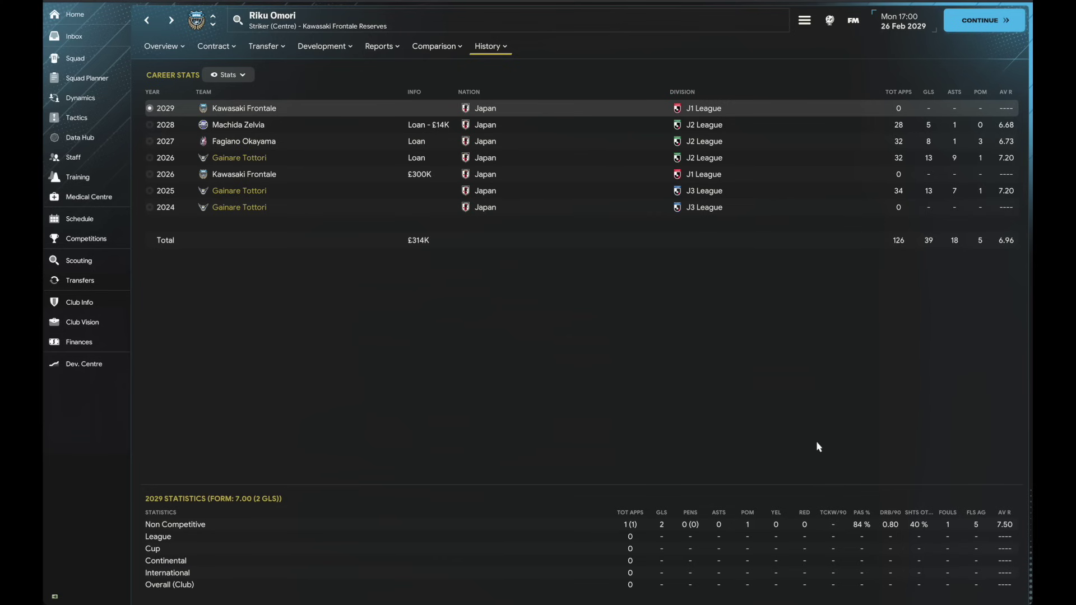
click(171, 74)
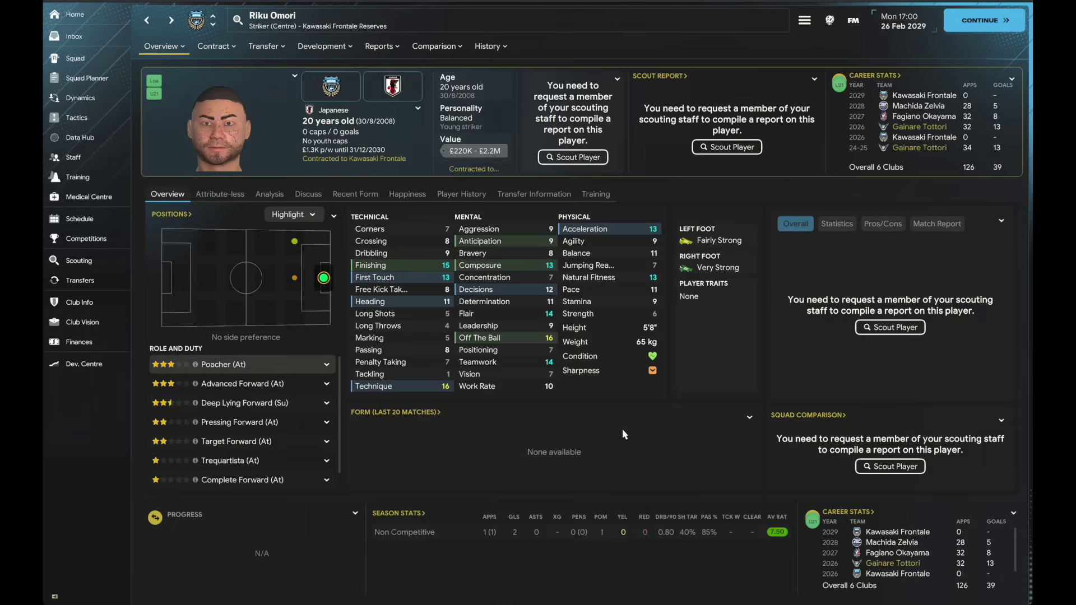
key(super+Tab)
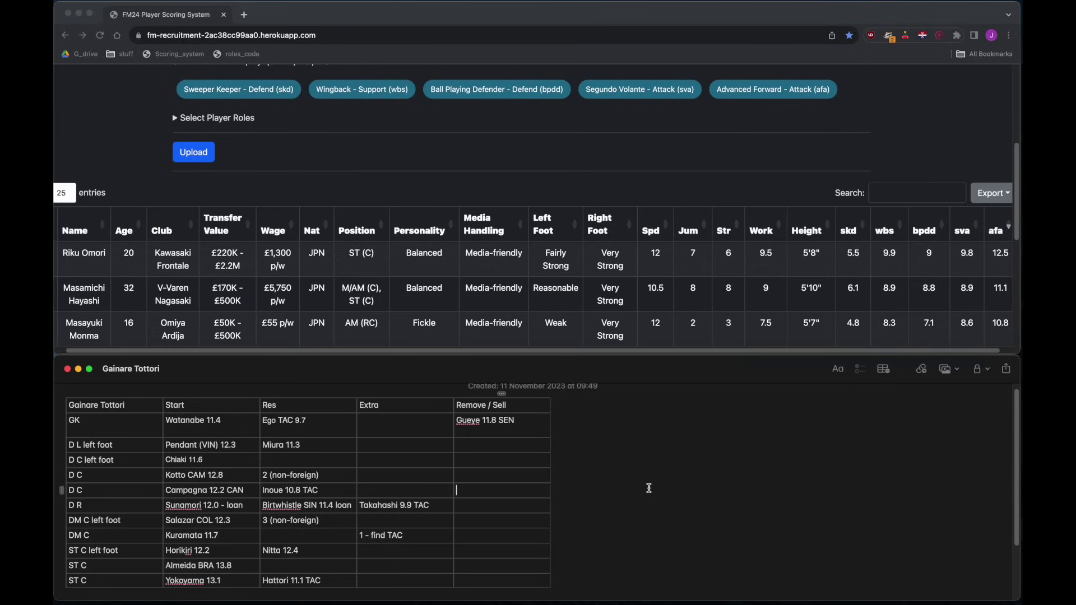
Select the strikers' Start and Res notes, then load the Scoring_system bookmark in a new Chrome tab.
drag(219, 552, 298, 578)
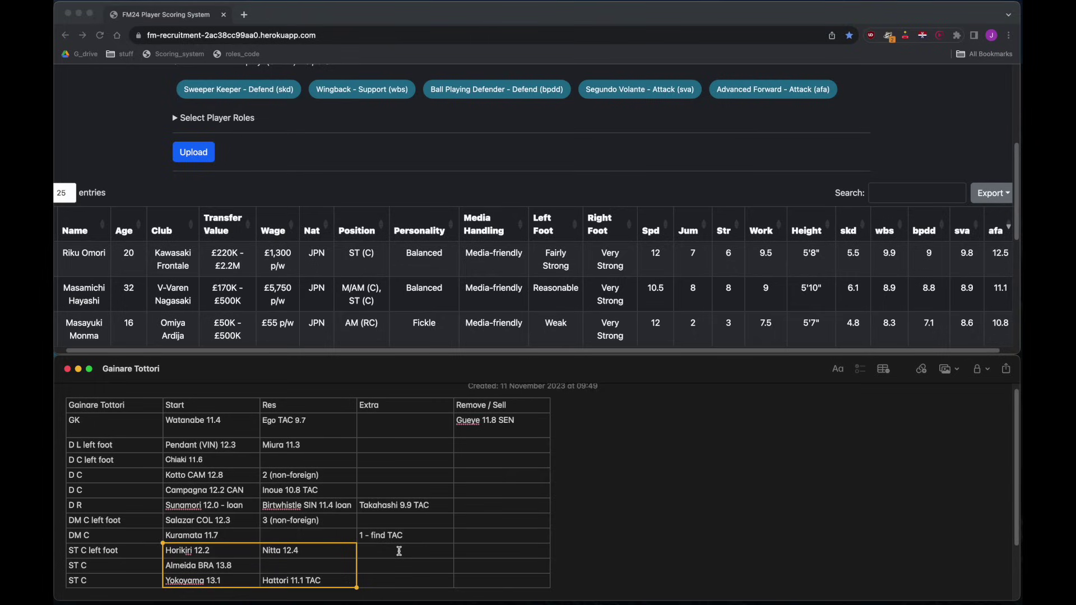
click(300, 166)
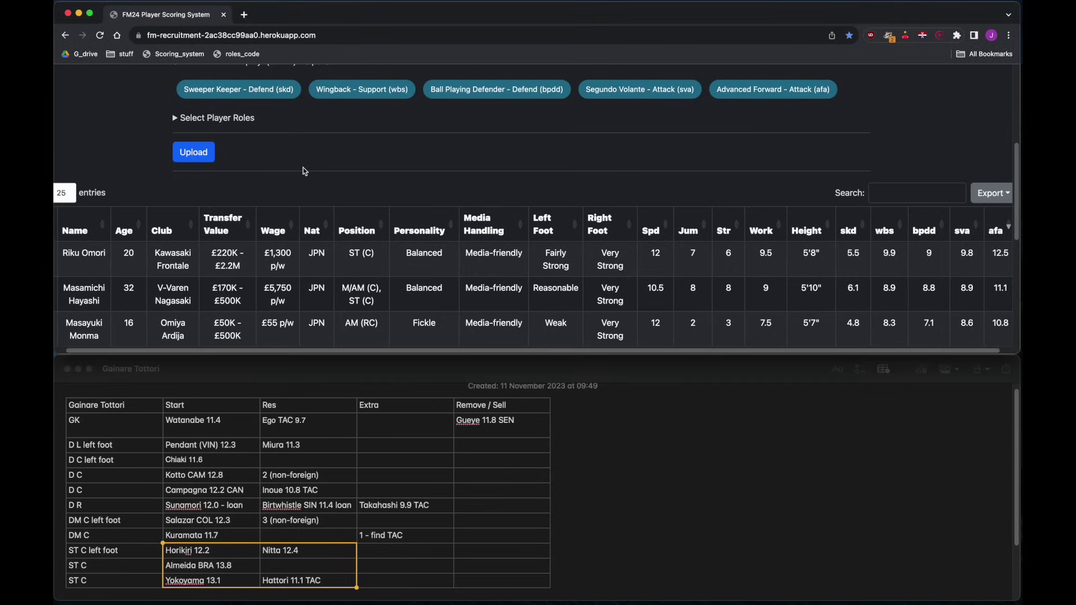
click(245, 16)
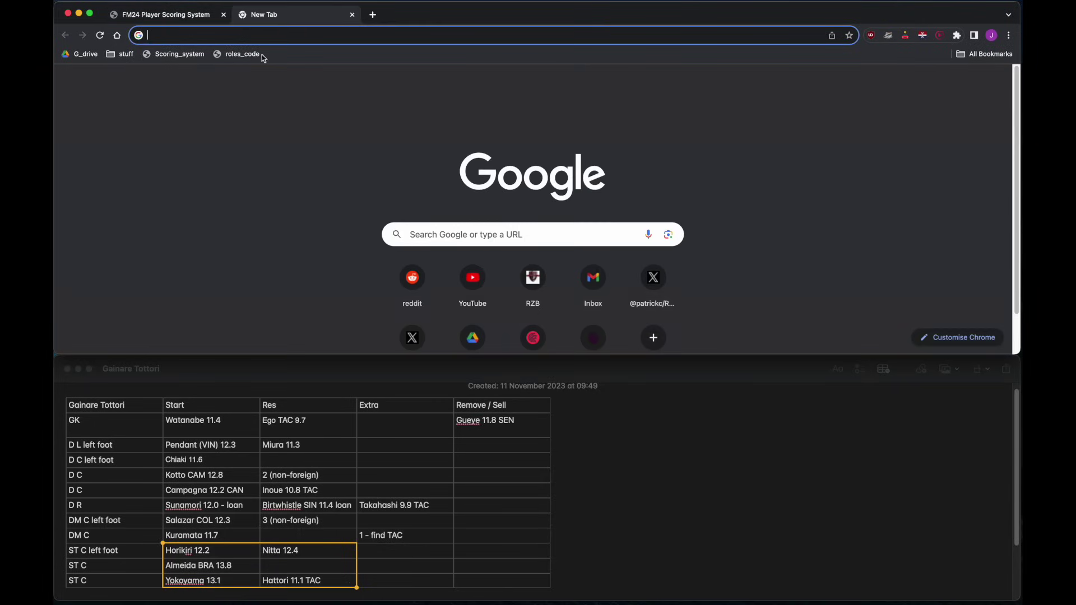
click(177, 54)
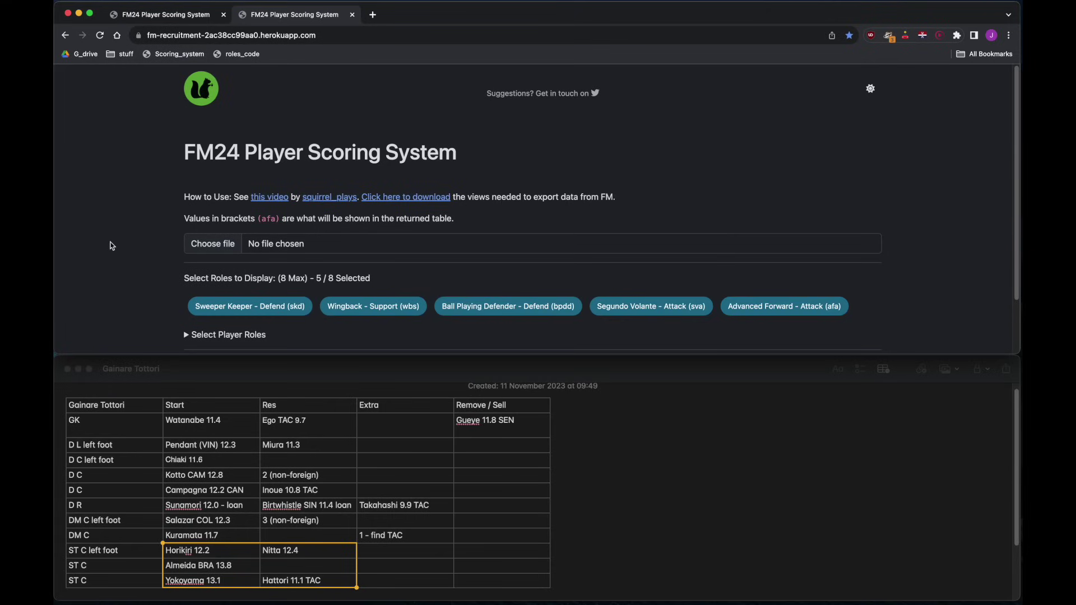
key(super+Tab)
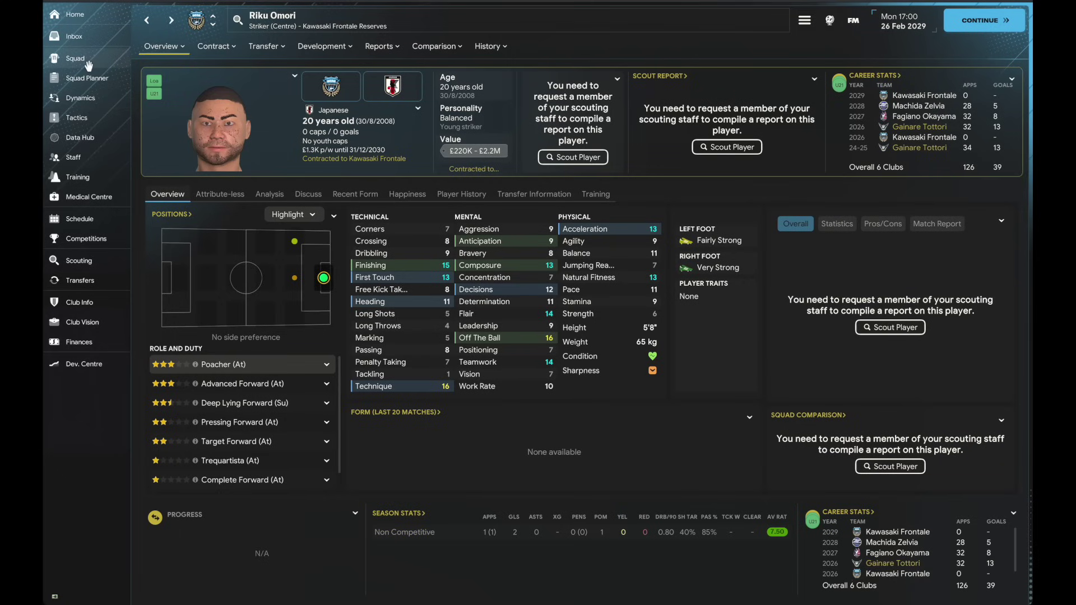
Show the squad list in the custom all_attributes_squad view.
click(75, 58)
click(235, 78)
mouse_move(271, 96)
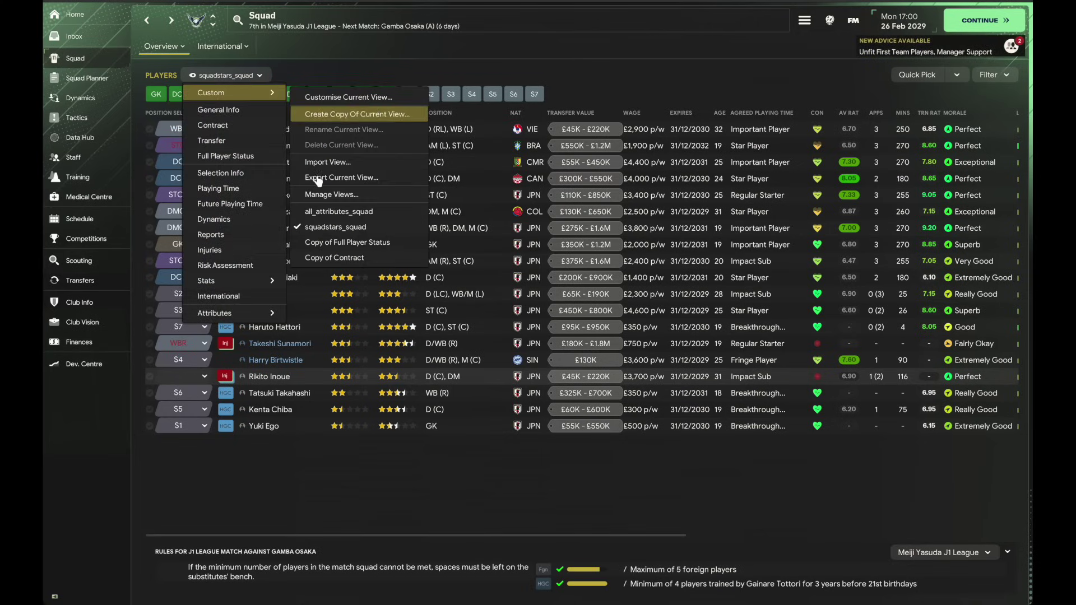
click(323, 212)
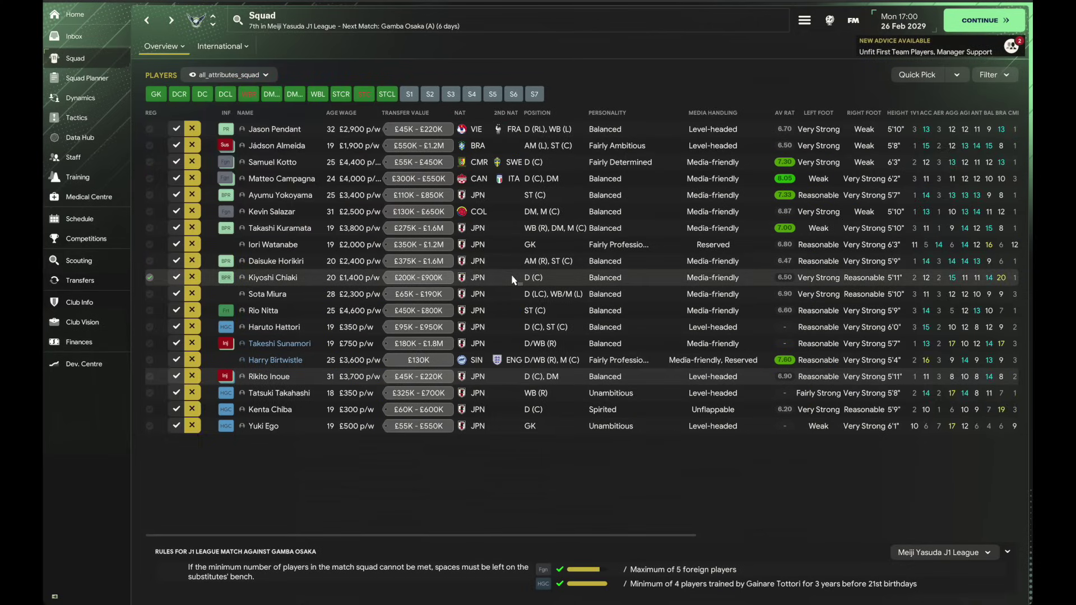
Print the squad as a web page named UntitledOXJSAN into FM files on desktop.
key(ctrl+p)
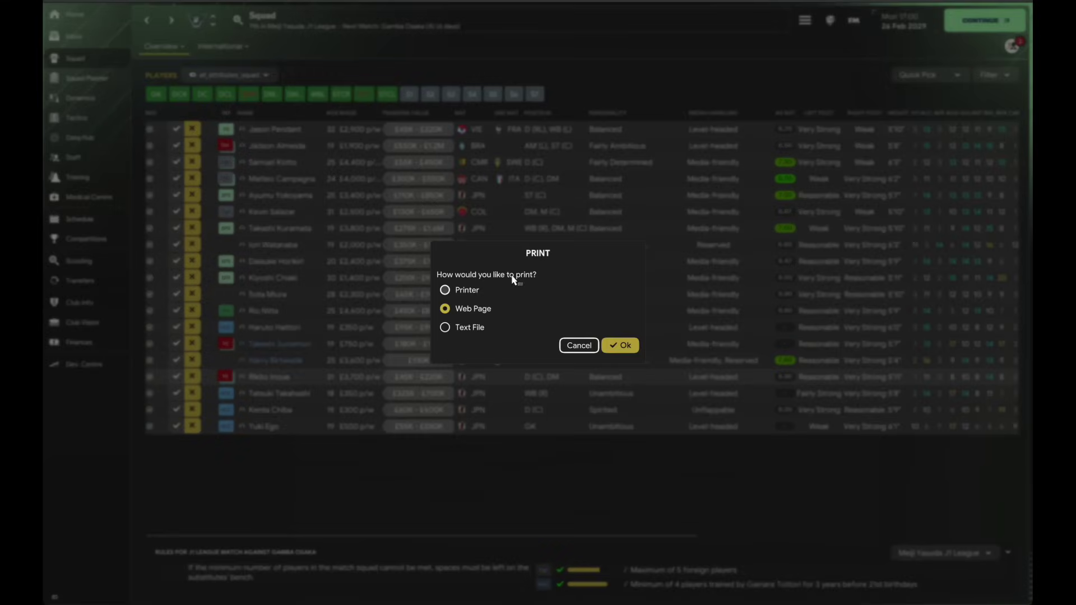
click(616, 344)
click(571, 251)
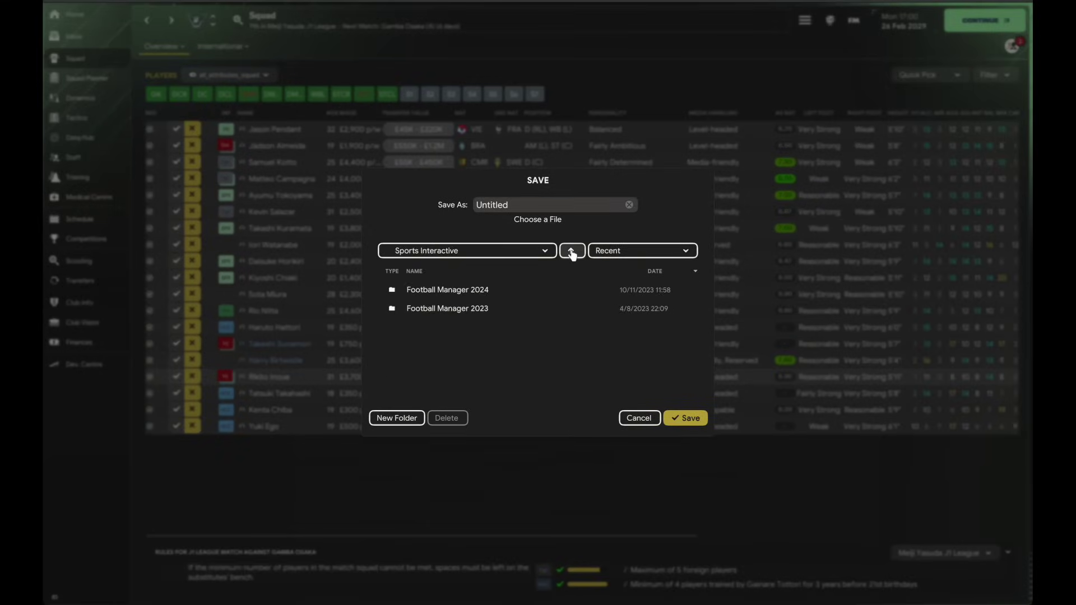
click(571, 251)
scroll(448, 314, up, 3)
double_click(426, 290)
click(527, 204)
text(OXJS)
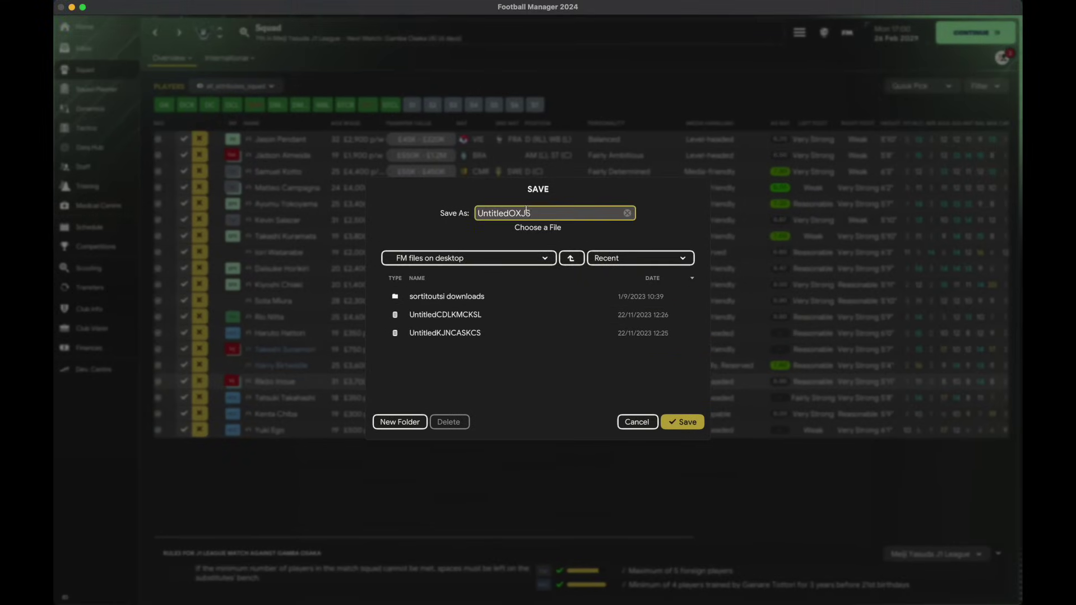
text(AN)
key(Return)
key(super+Tab)
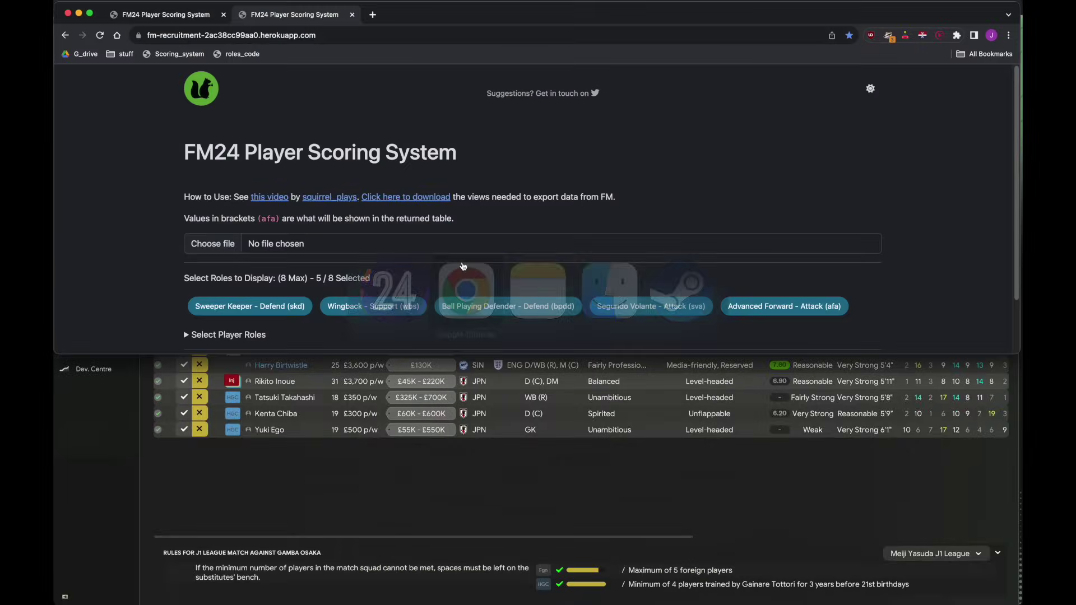
Upload UntitledOXJSAN.html for scoring and sort the squad by afa, topped at 13.8.
click(213, 245)
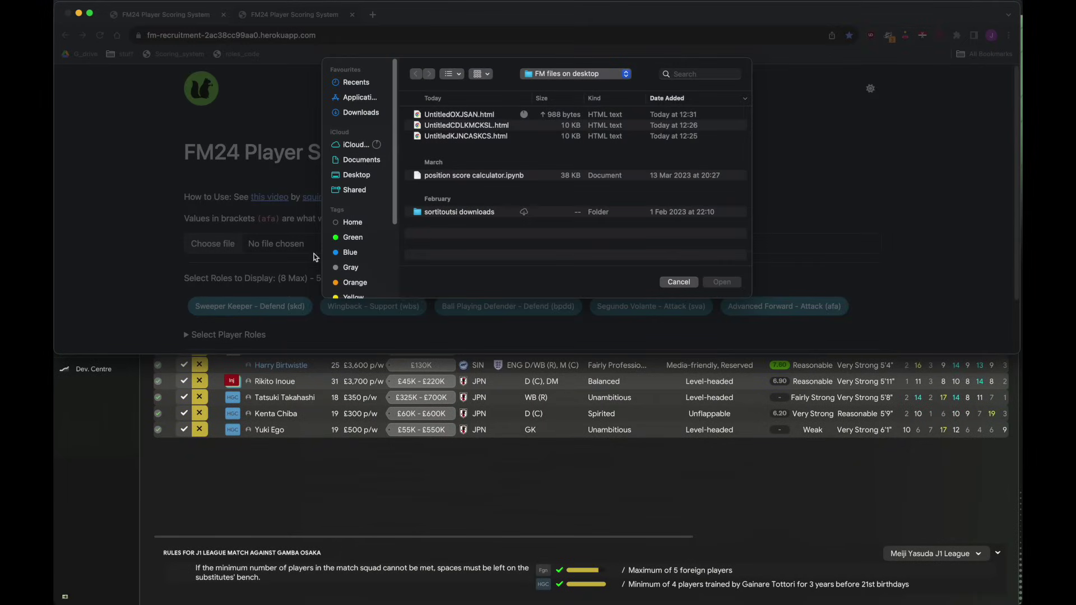
click(480, 115)
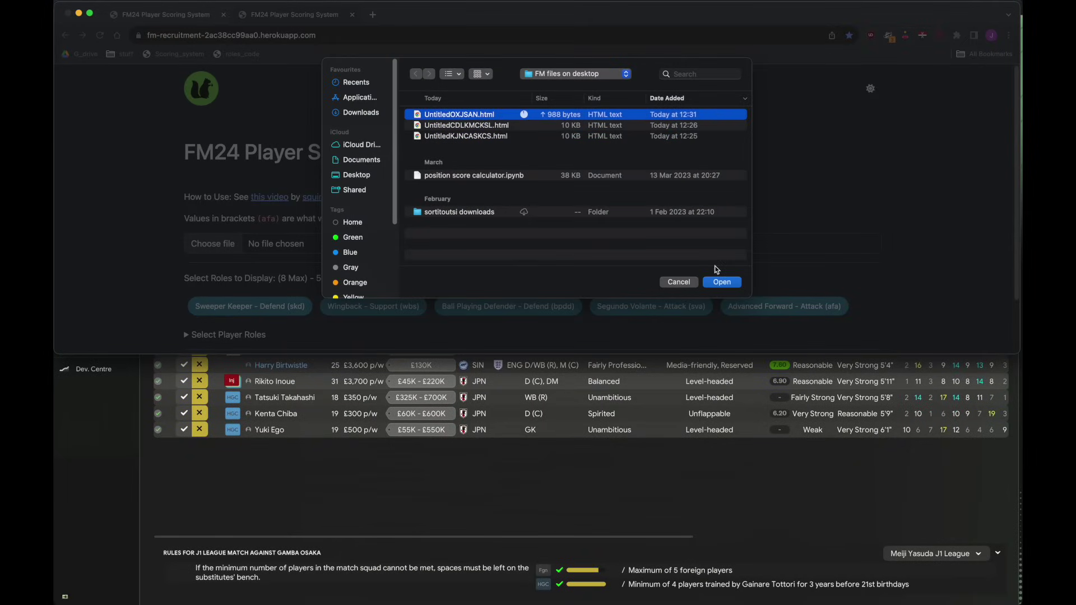
click(732, 282)
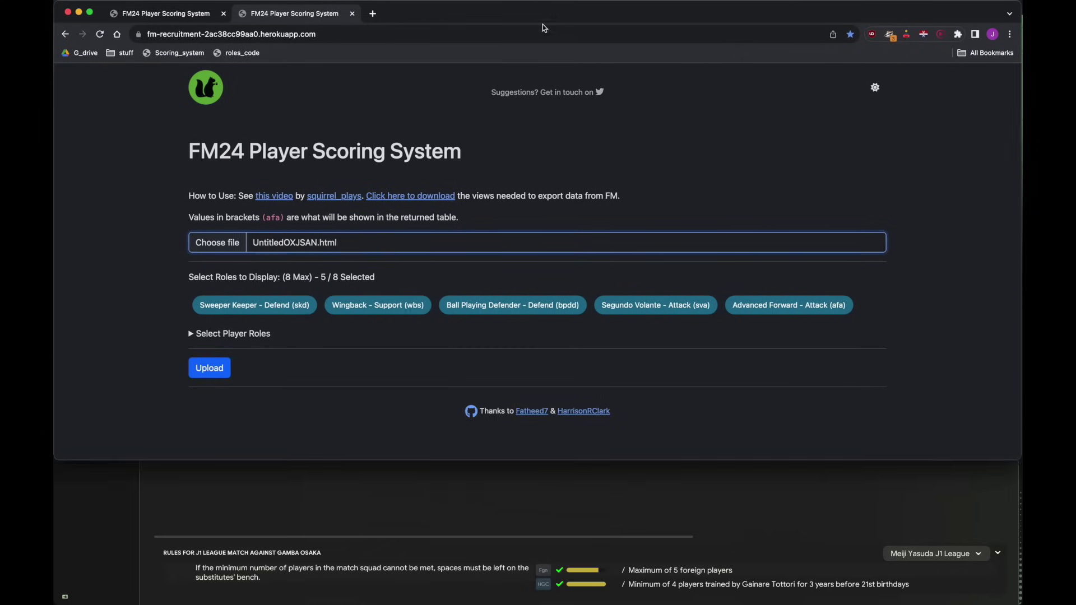
click(210, 370)
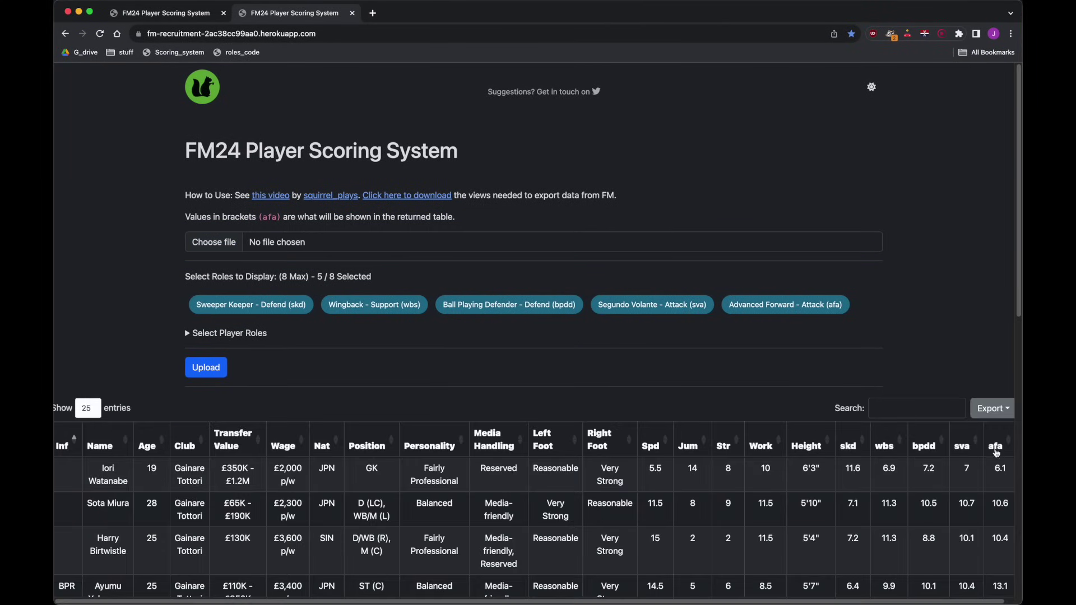
click(997, 449)
scroll(964, 348, down, 4)
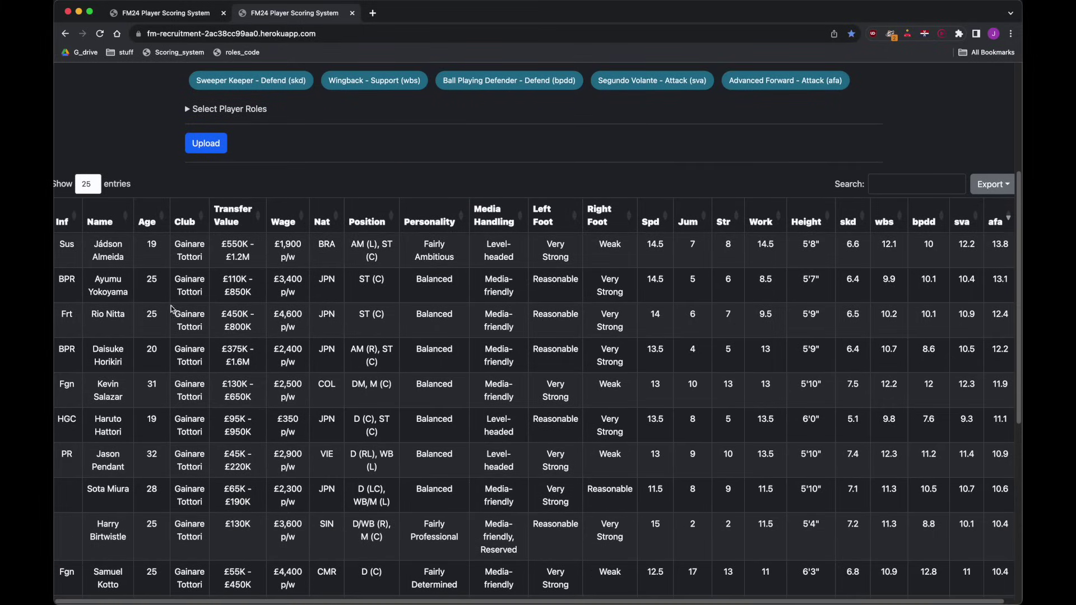
Compare Yokoyama's, Nitta's and Horikiri's score rows, then switch to the Omori versus Horikiri comparison.
drag(99, 283, 995, 318)
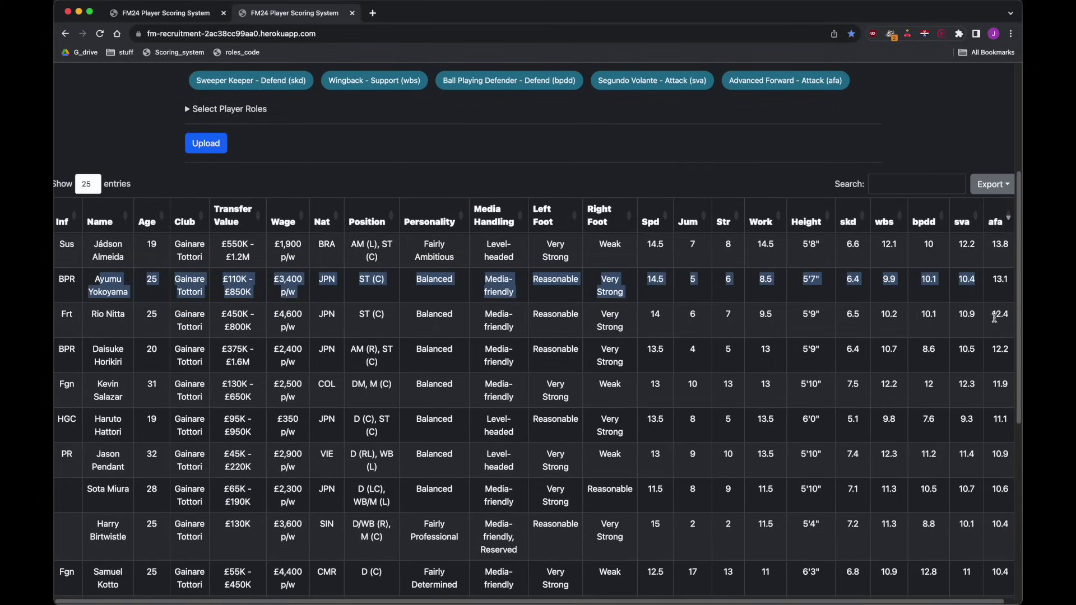
drag(1014, 356, 88, 312)
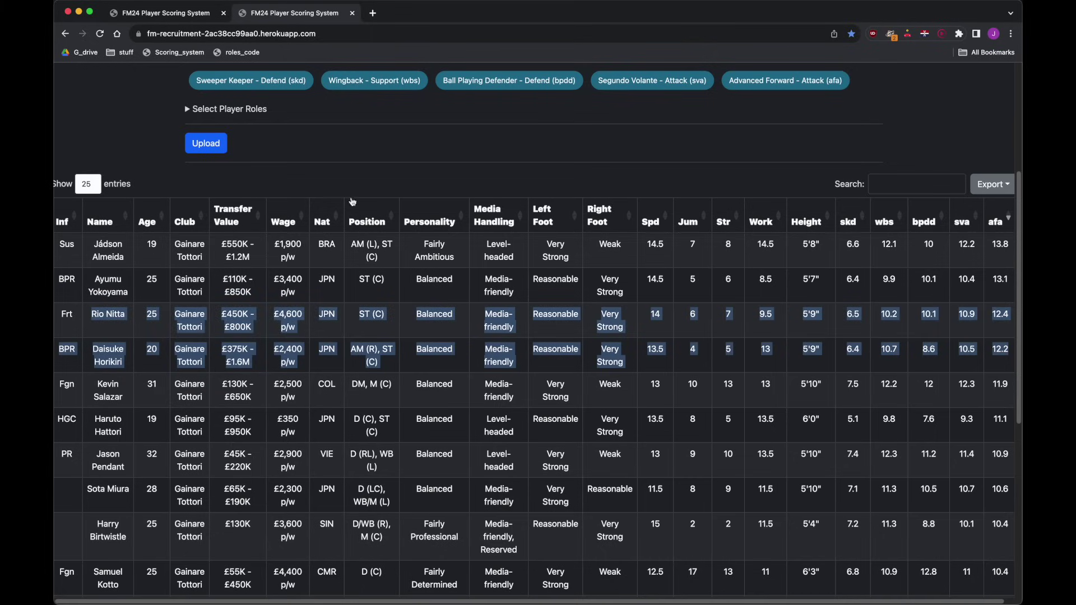
key(super+Tab)
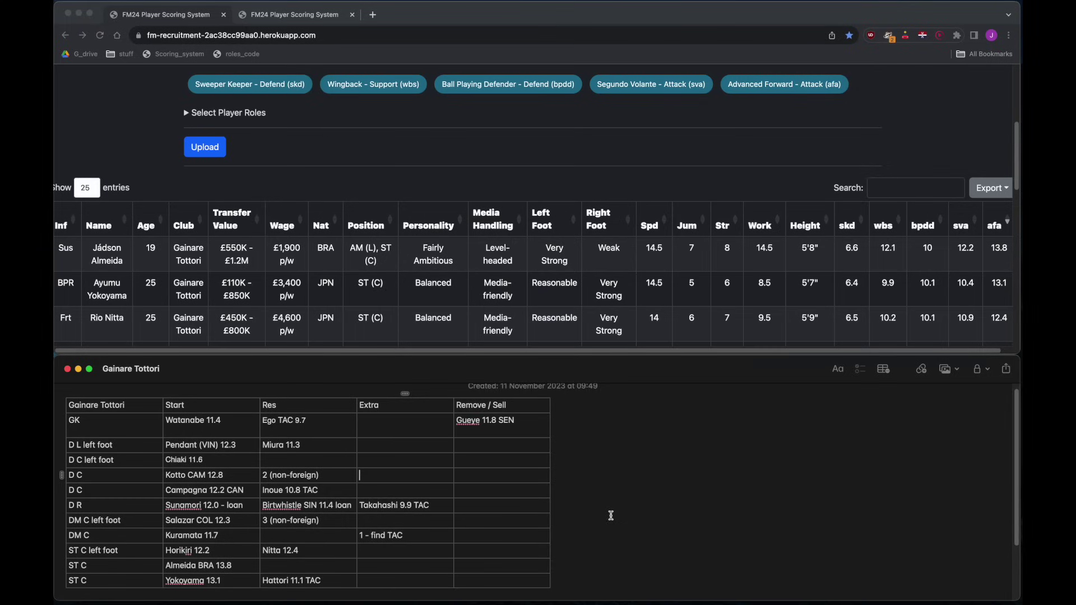
drag(323, 475, 264, 478)
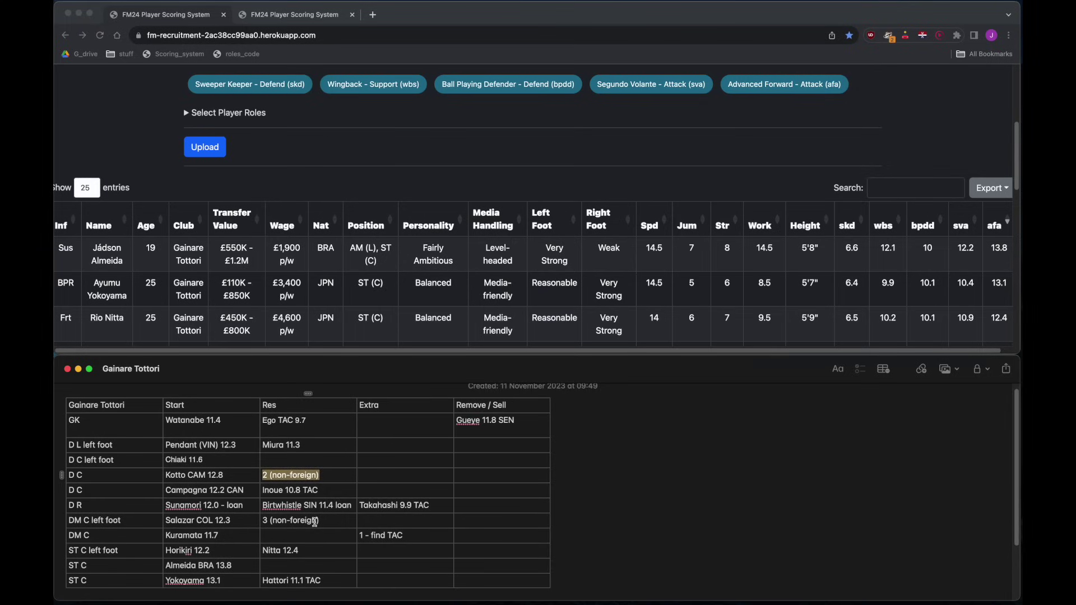
drag(318, 522, 265, 521)
click(307, 523)
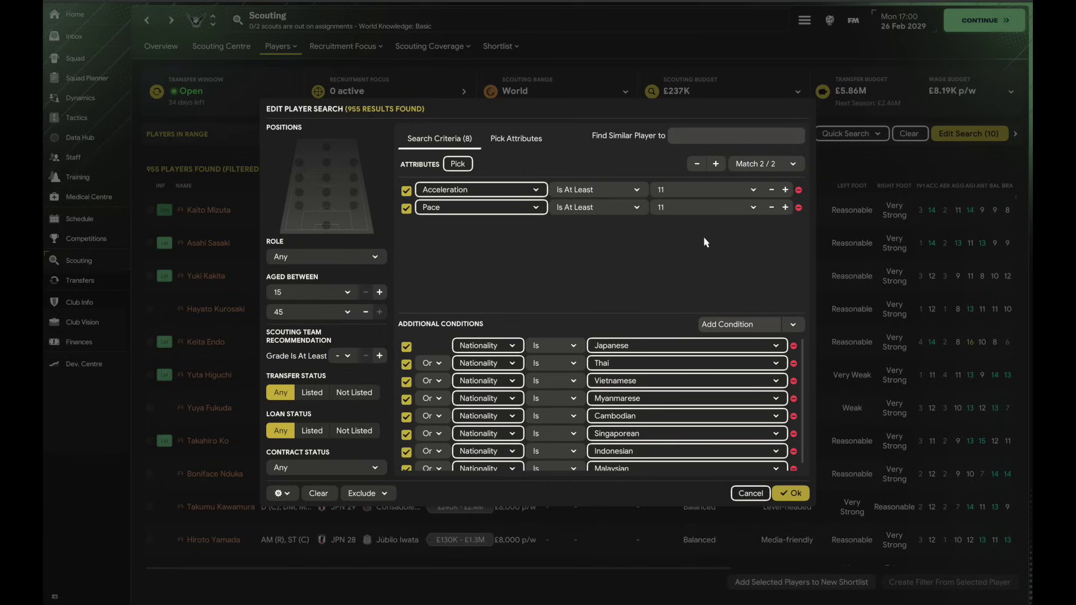
Apply the non-foreign search with Acceleration and Pace at least 11 and open the transfer interest options.
click(796, 494)
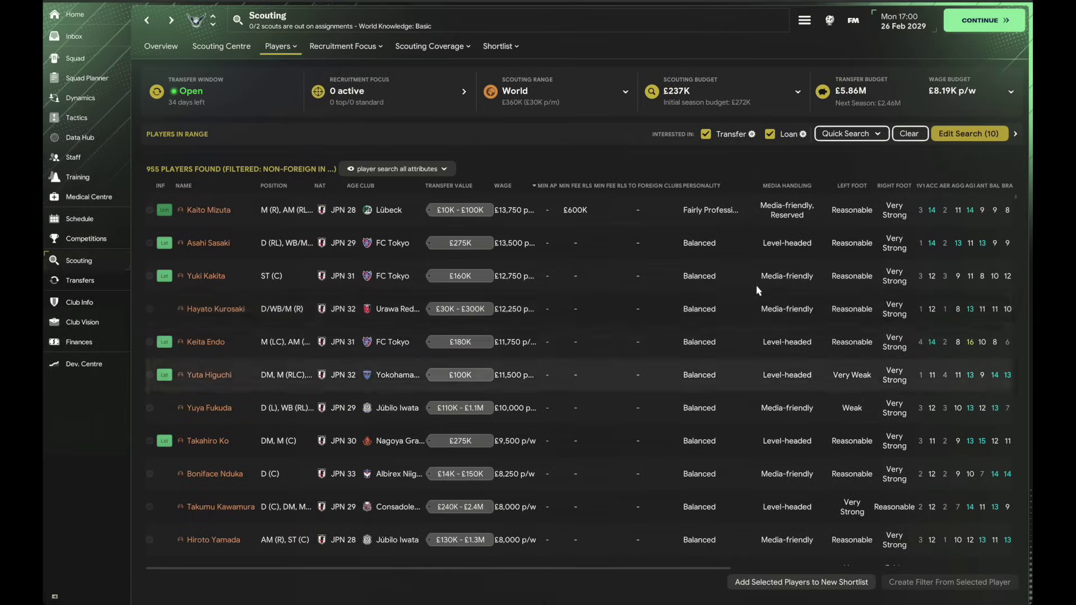
click(753, 134)
Dismiss the transfer interest options and rank the Japanese results by bpdd, highest first.
click(753, 135)
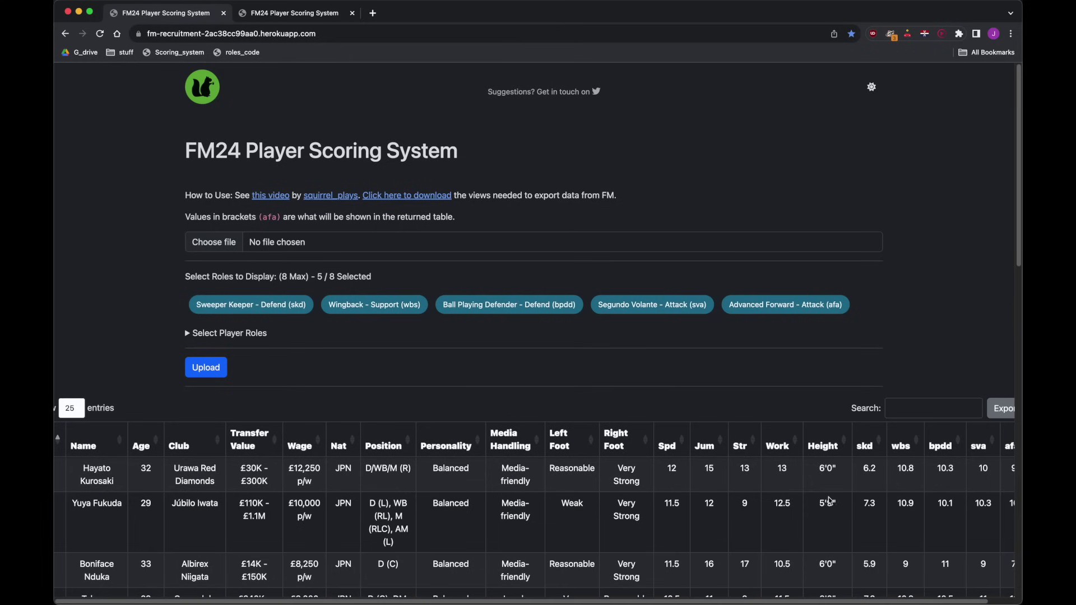
scroll(830, 501, right, 2)
scroll(830, 500, down, 2)
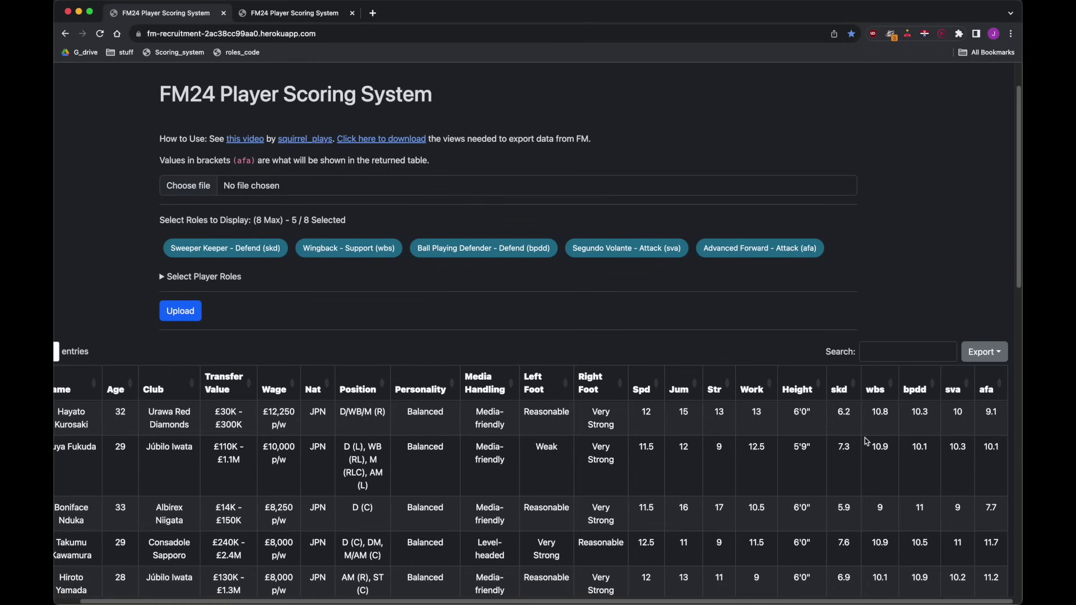
click(916, 392)
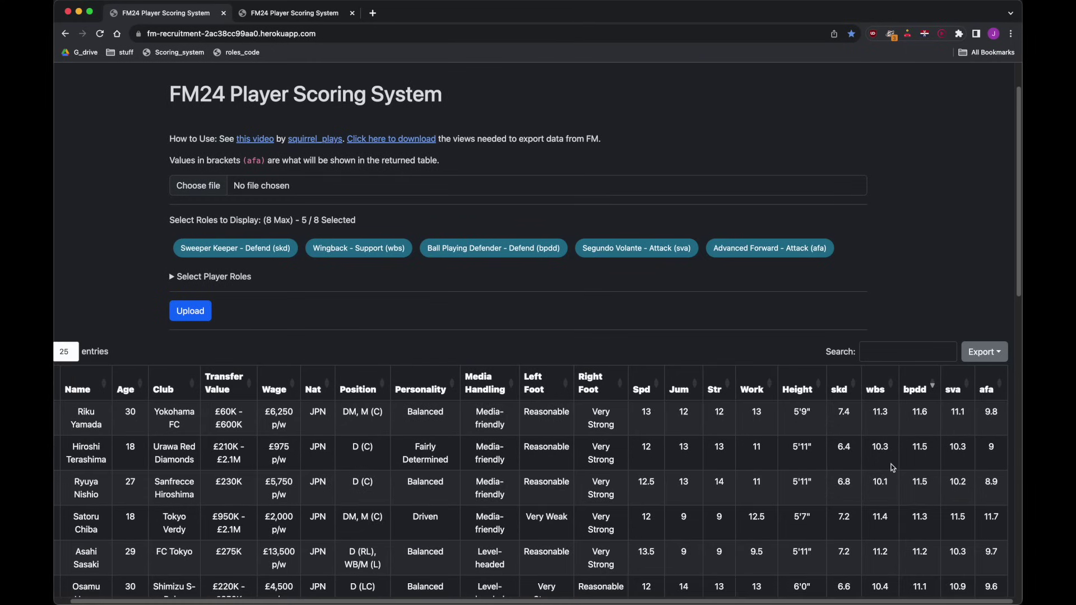
scroll(631, 483, down, 2)
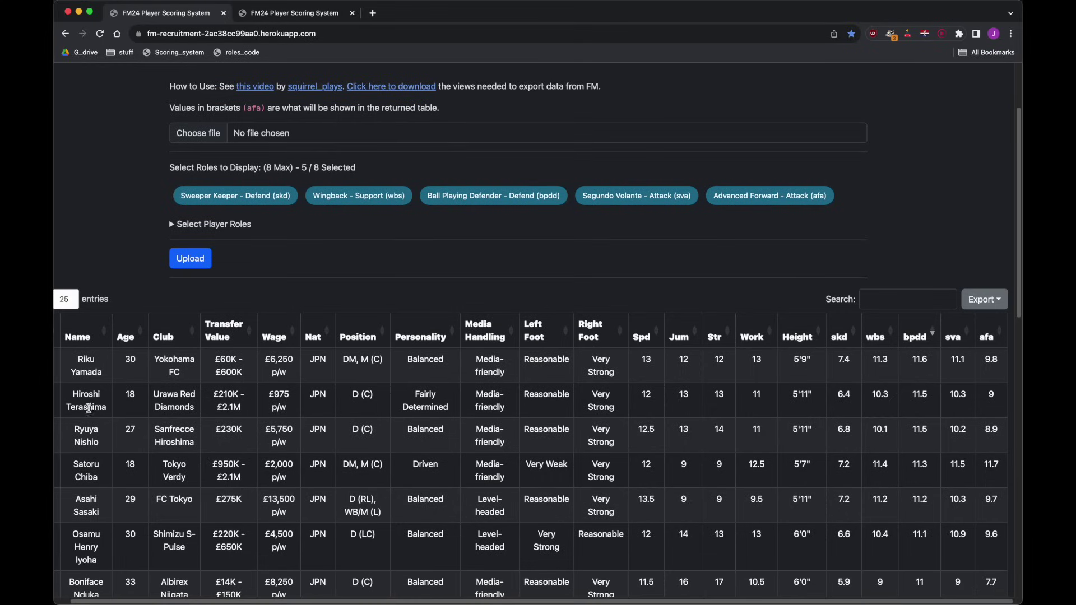
Highlight candidates Hiroshi Terashima and Ryuya Nishio, plus Riku Yamada's 5'9" height and Jum 12.
triple_click(88, 405)
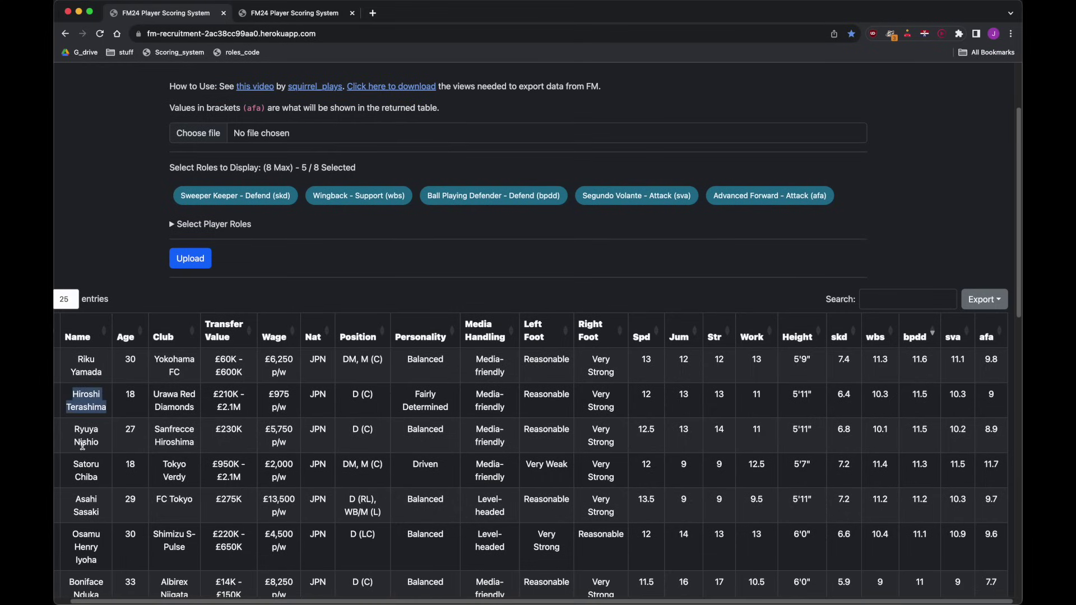
double_click(83, 446)
drag(72, 371, 363, 358)
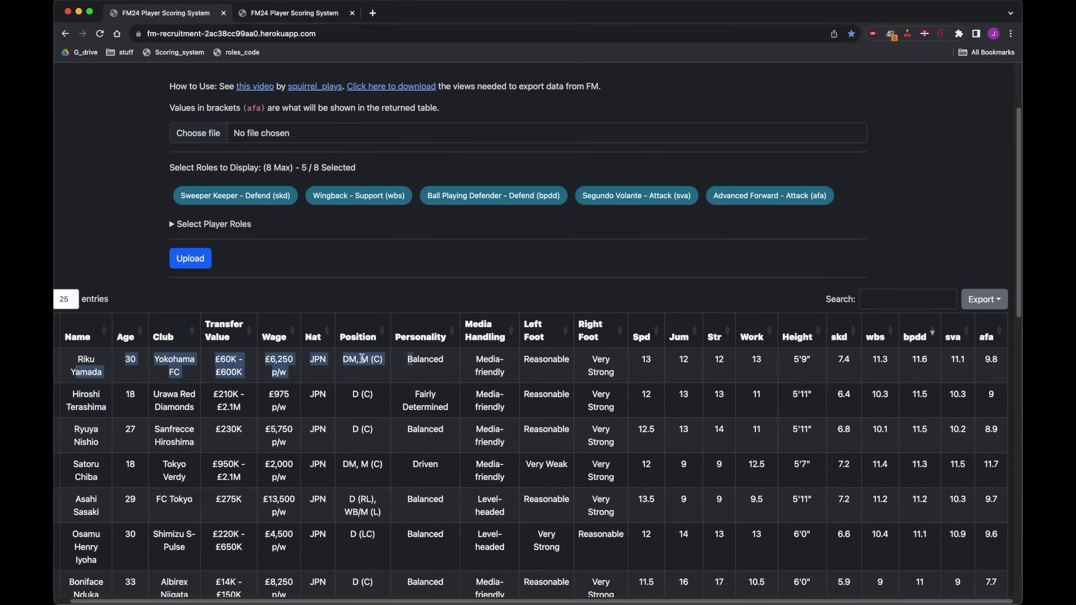
click(364, 400)
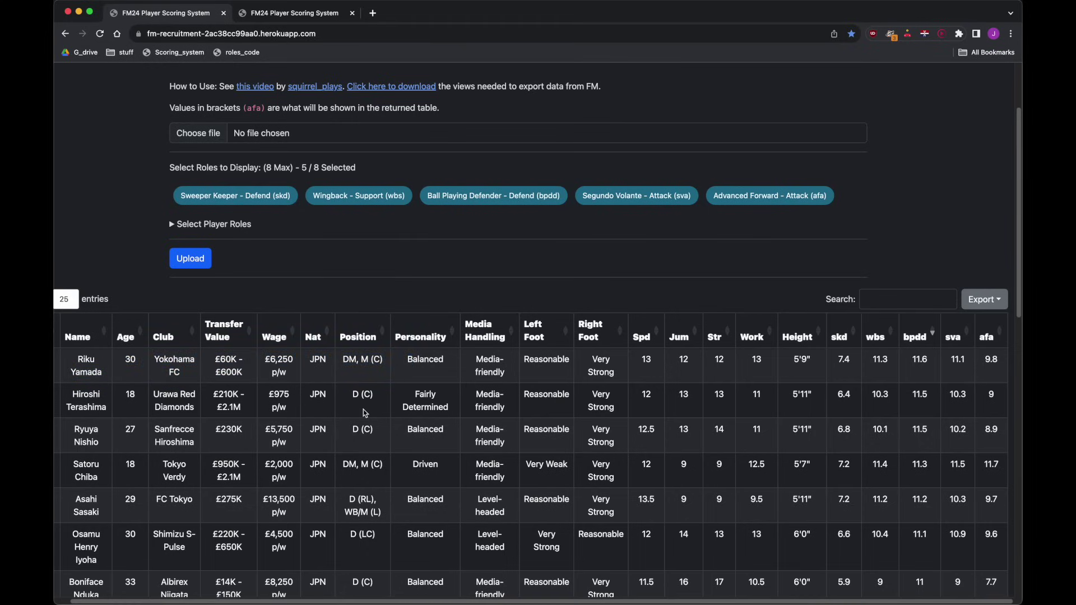
drag(824, 367, 790, 366)
drag(695, 365, 680, 364)
triple_click(87, 407)
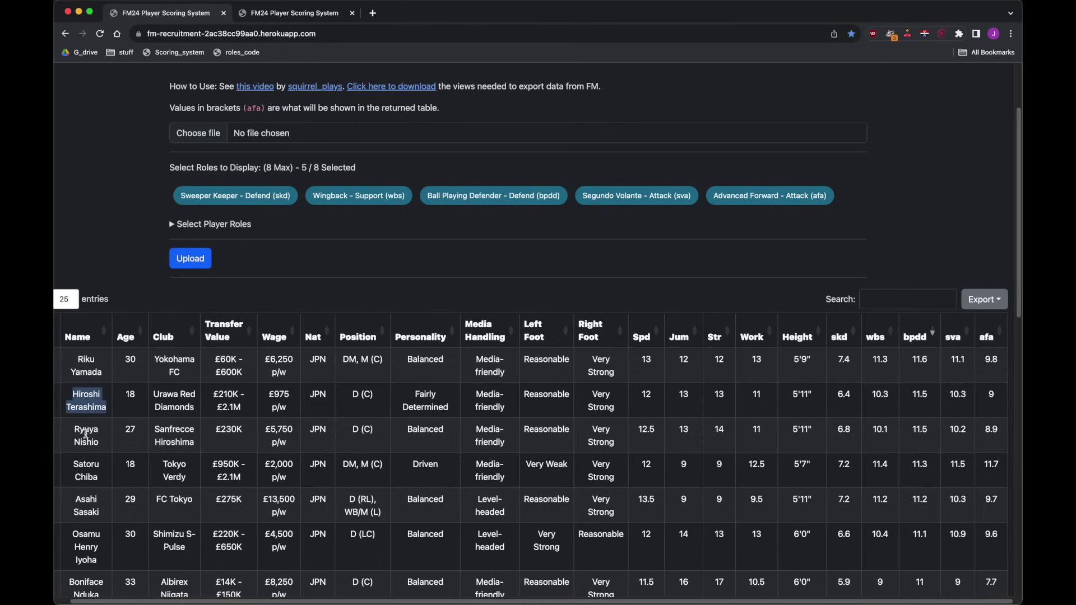
triple_click(85, 434)
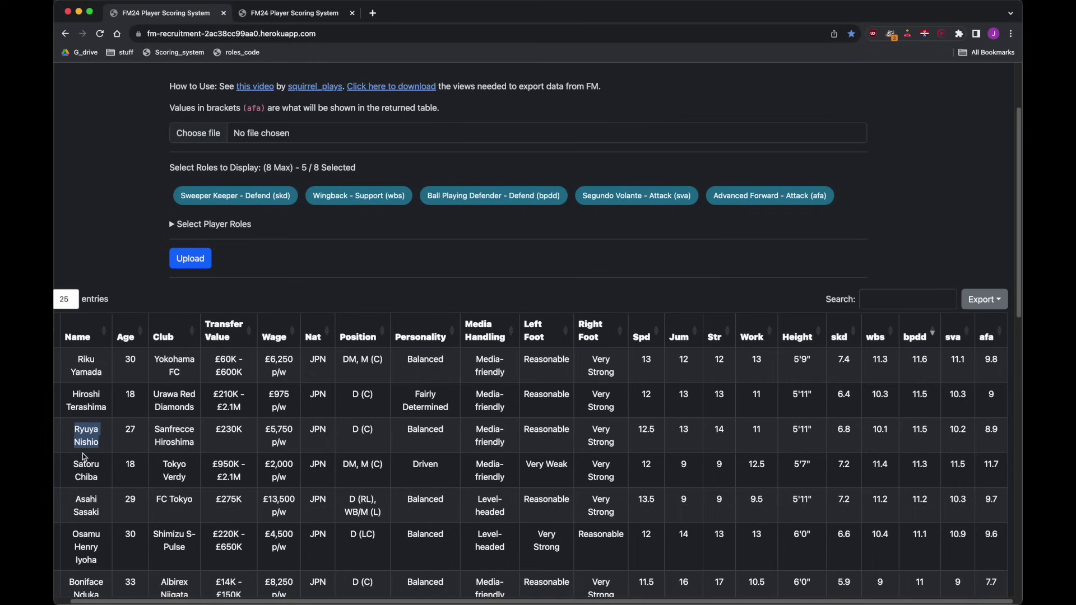
click(90, 402)
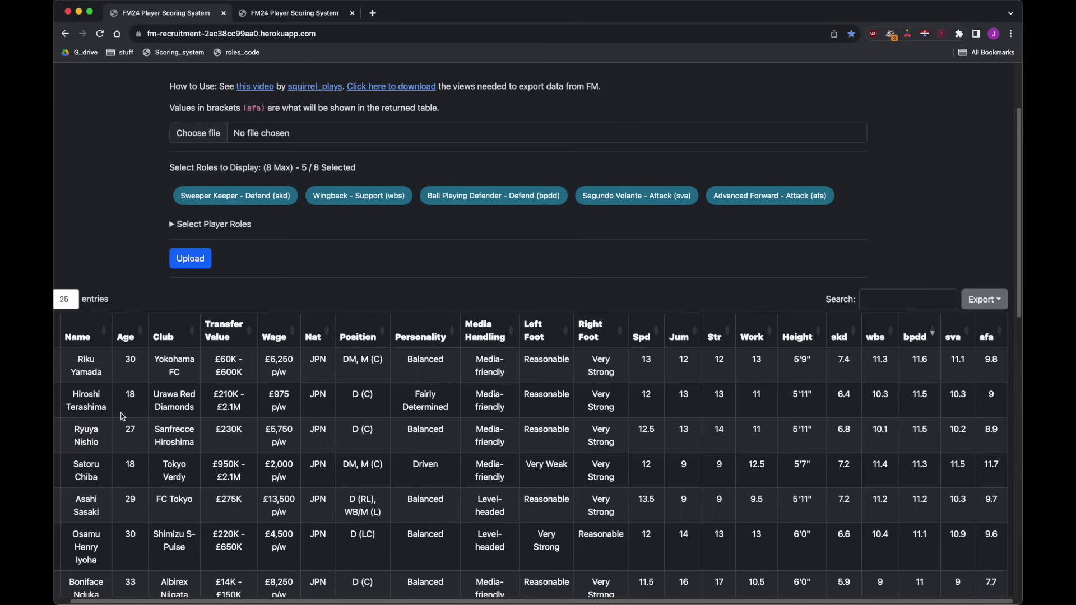
scroll(902, 250, down, 3)
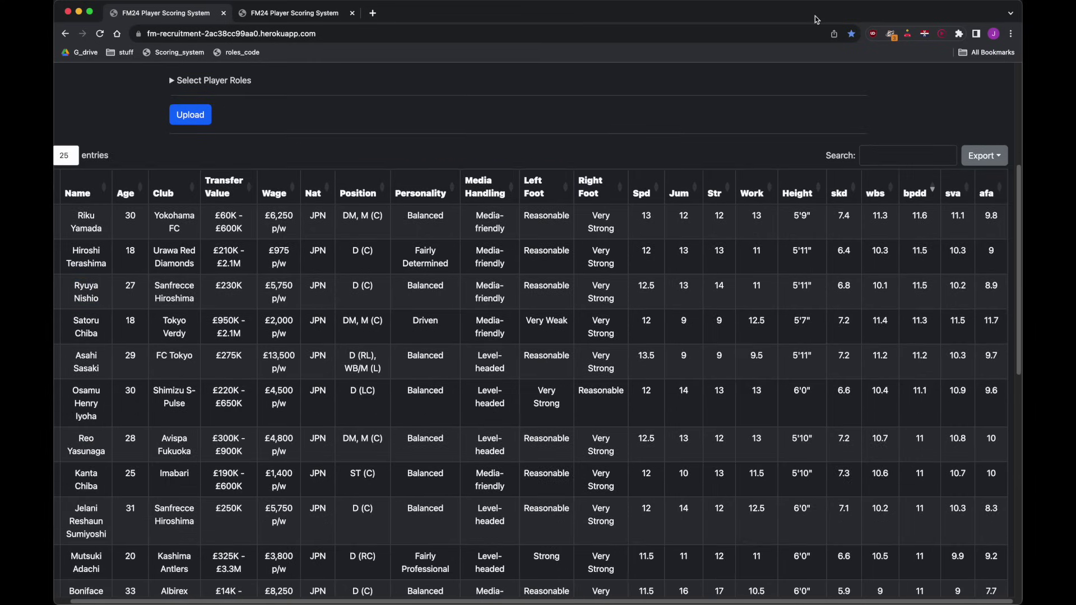
Tile the Gainare Tottori squad plan, mark its two DM C rows, and re-rank the table by sva.
key(ctrl+alt+Down)
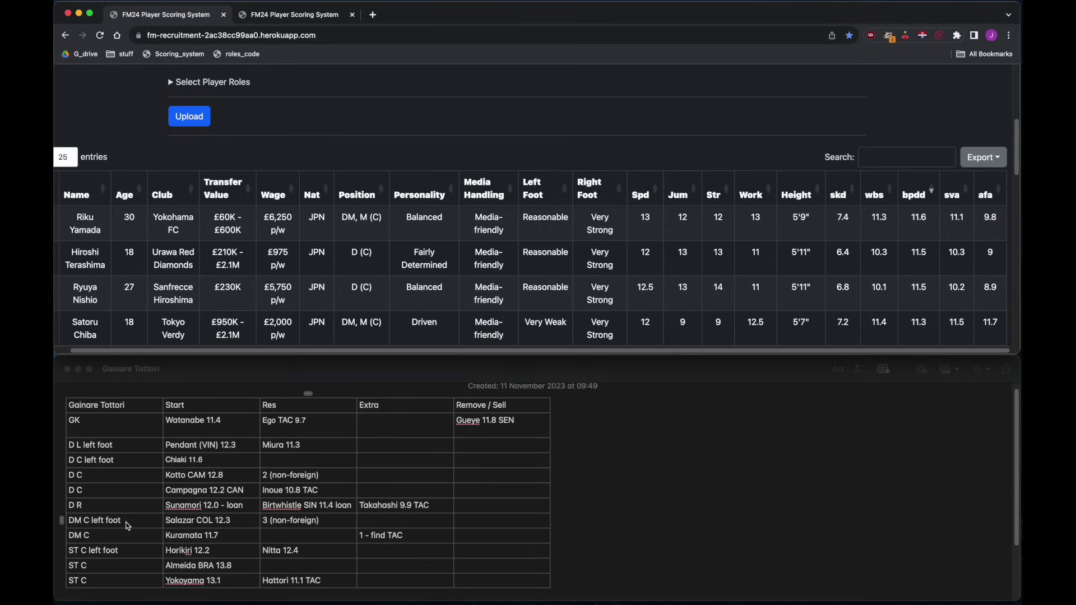
drag(135, 521, 319, 536)
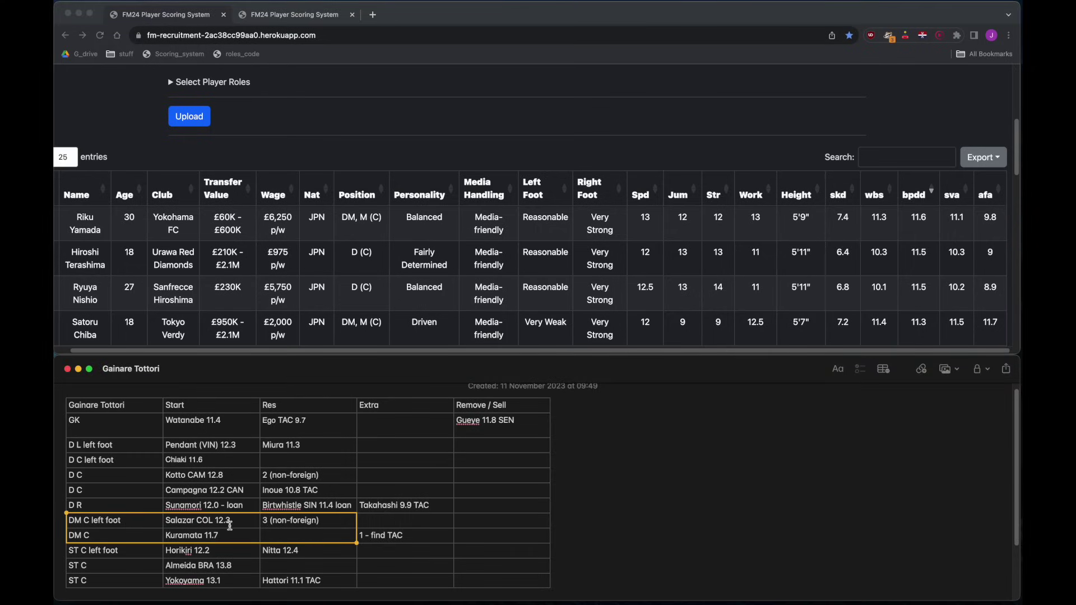
click(288, 533)
click(953, 200)
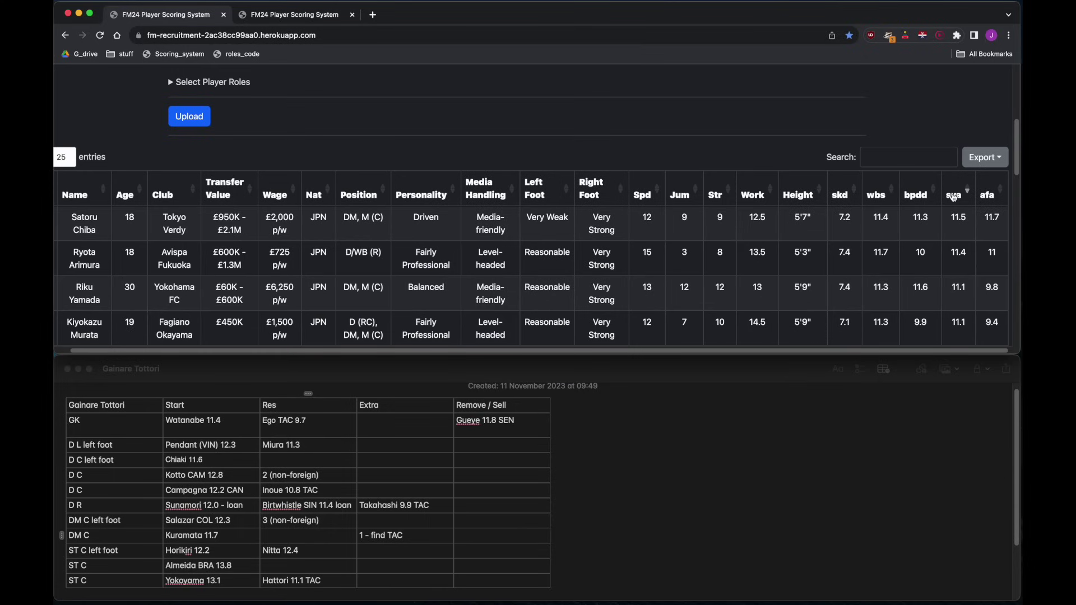
scroll(685, 202, down, 3)
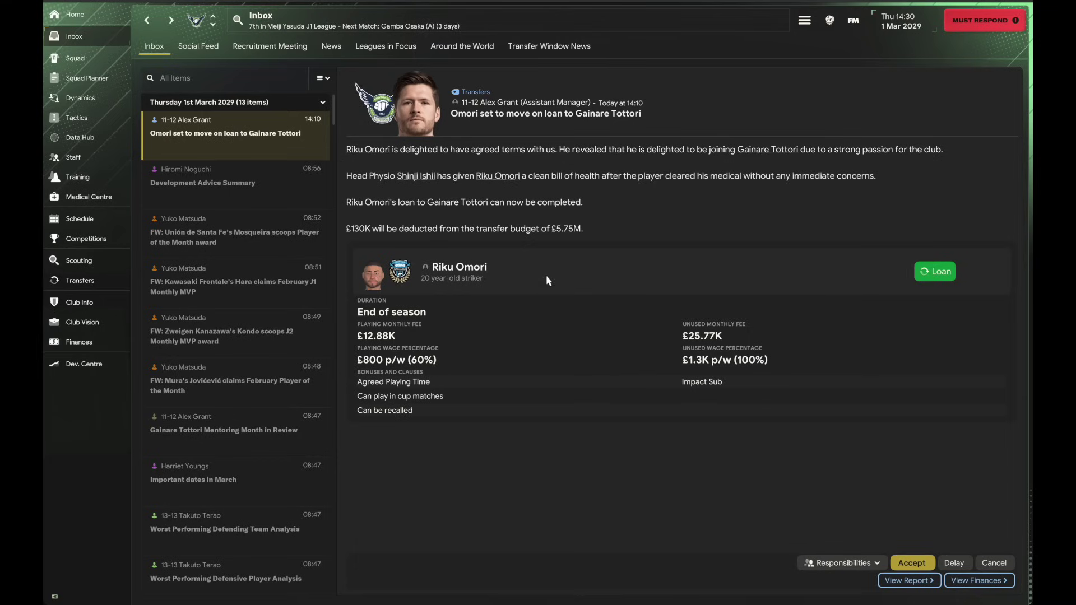
click(469, 268)
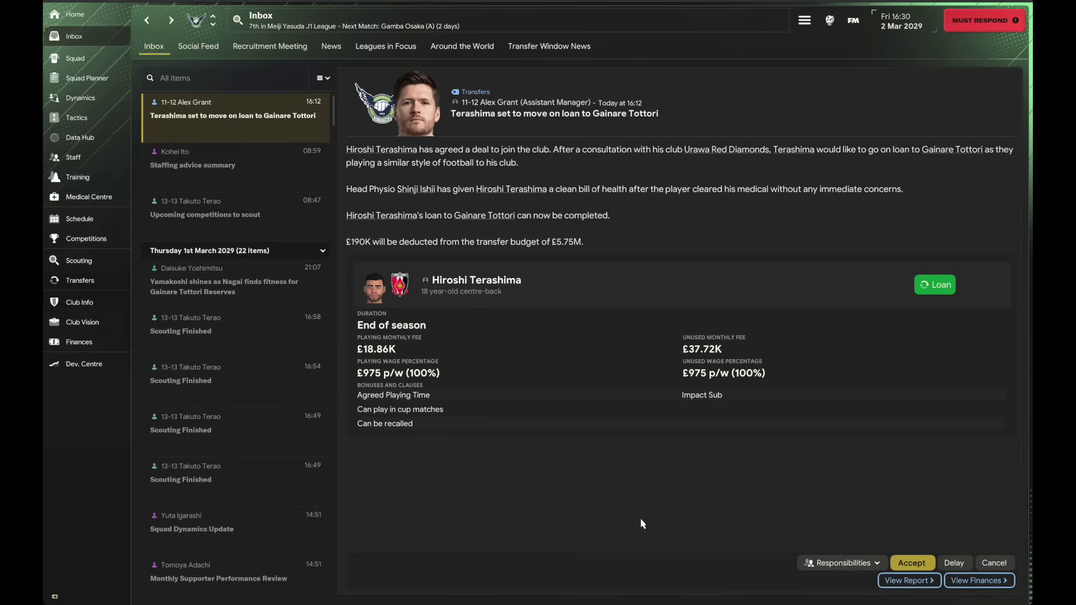
click(912, 562)
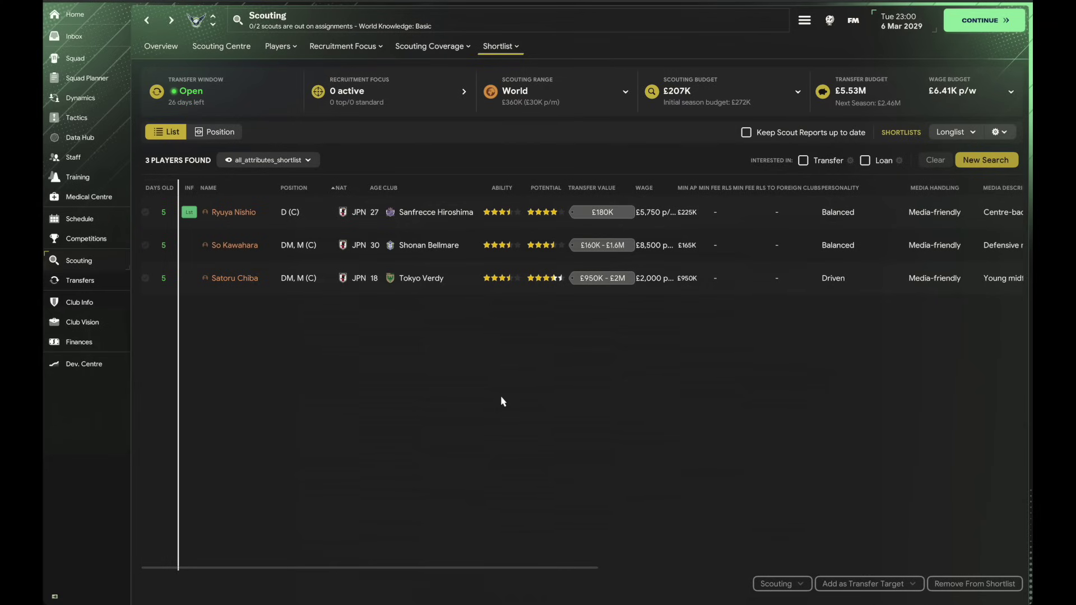
Remove Ryuya Nishio from the shortlist, then review Satoru Chiba's scout report and loan offer terms.
click(312, 214)
click(993, 584)
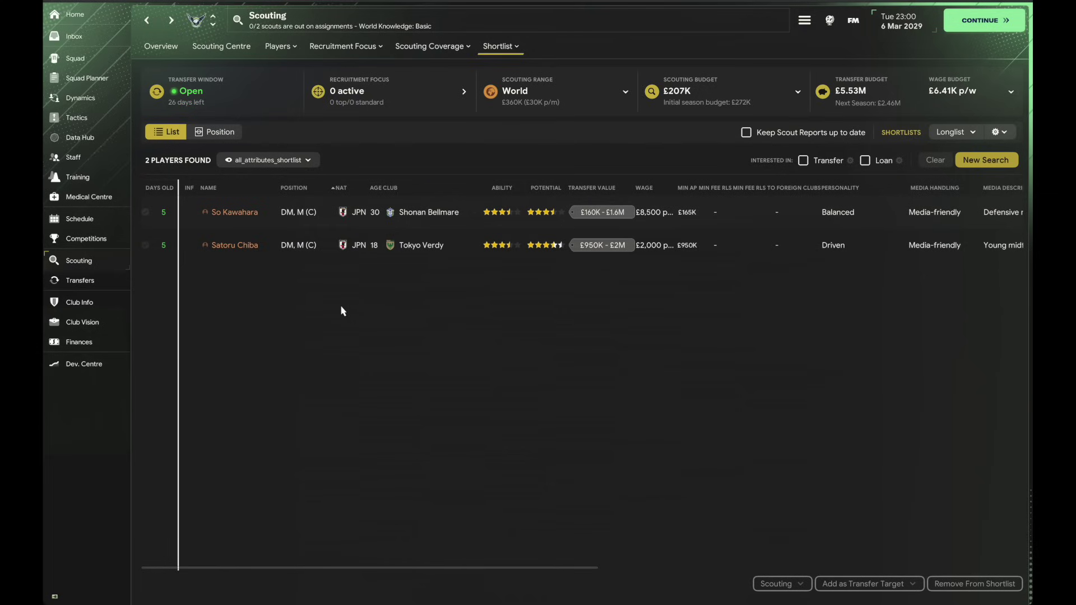
click(238, 247)
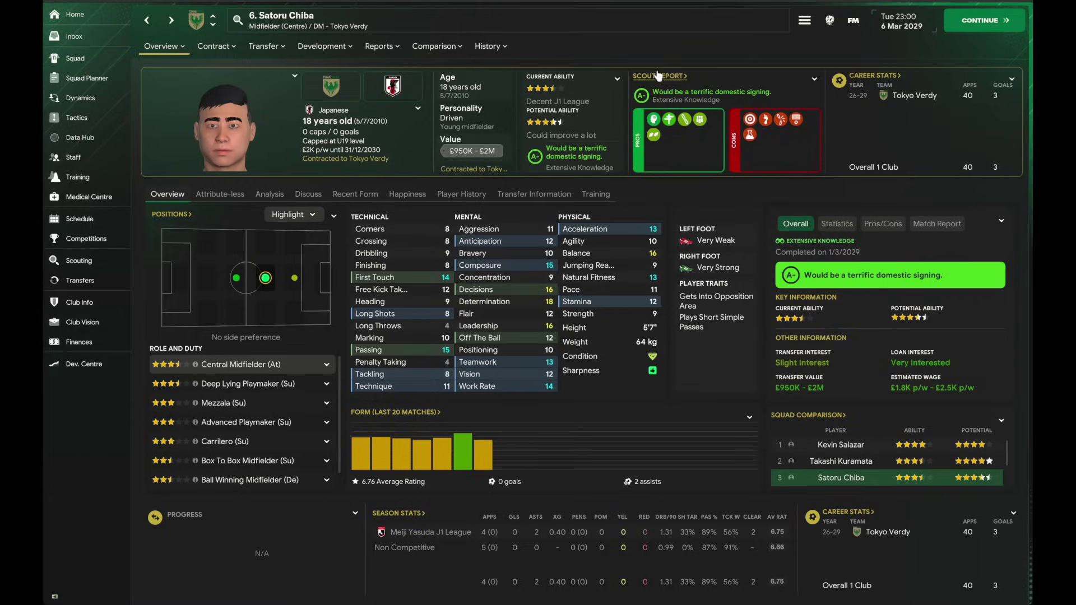
click(702, 85)
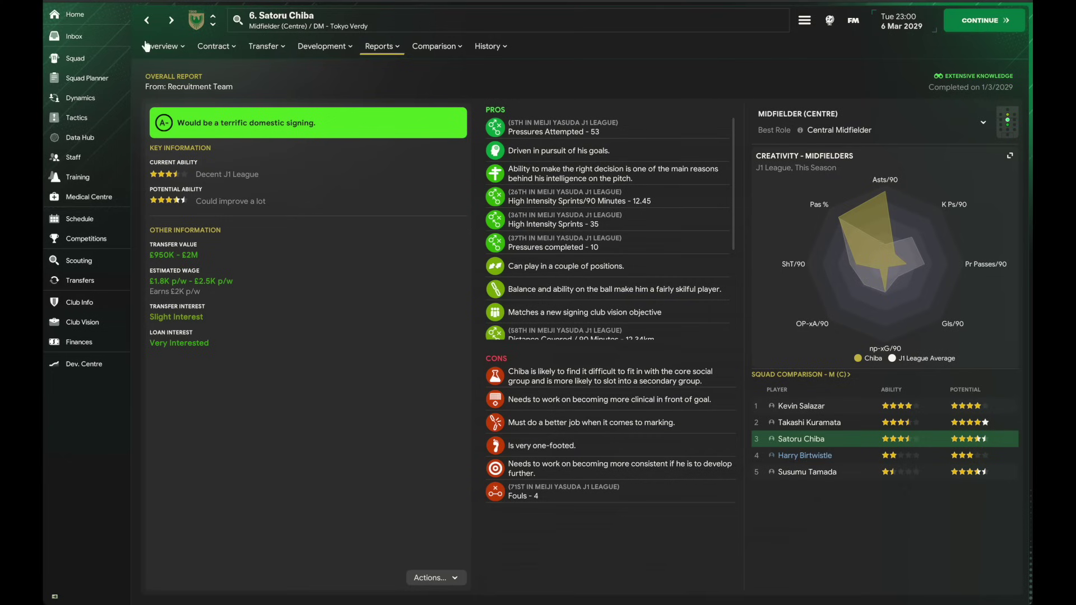
click(254, 49)
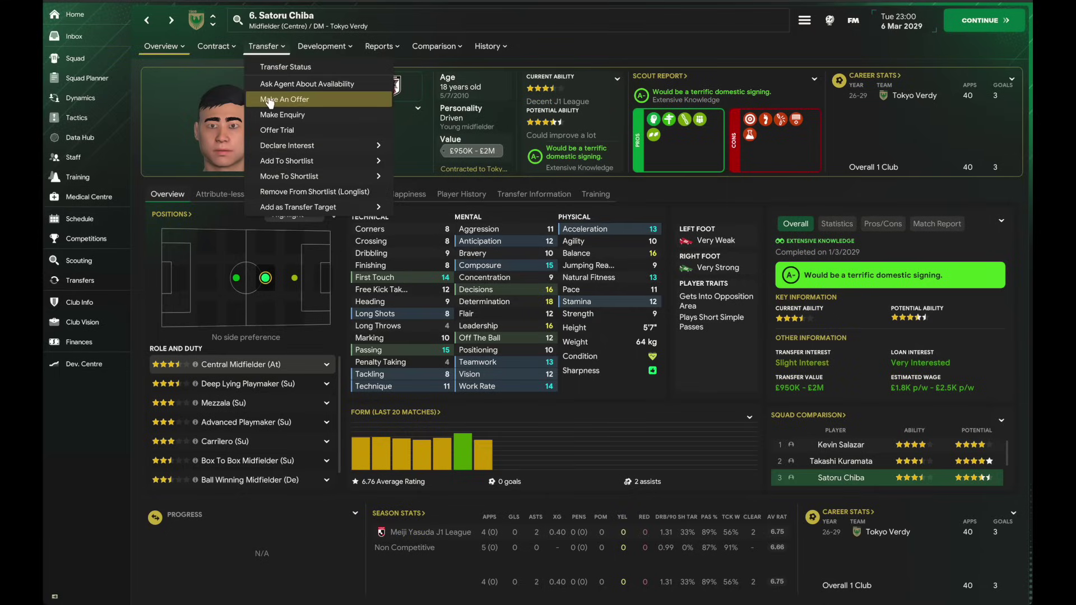
click(270, 100)
click(538, 101)
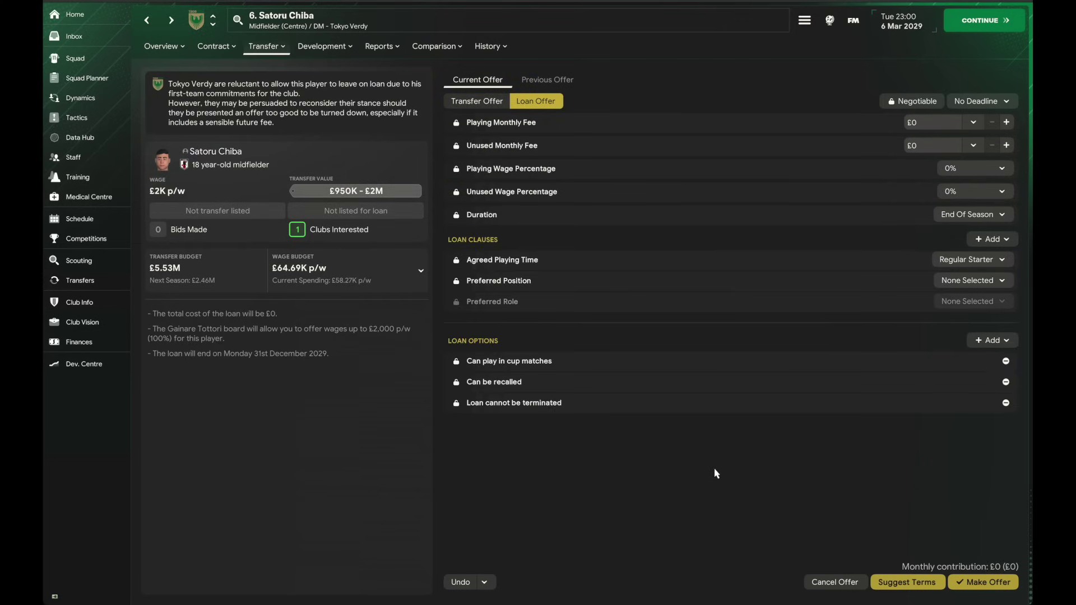
key(Escape)
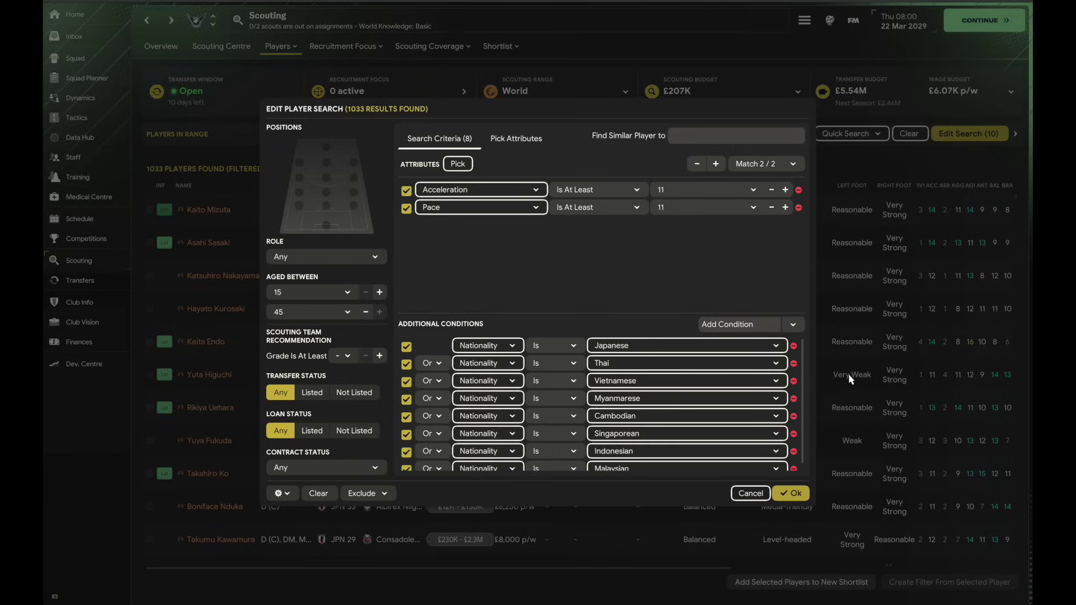
key(super+Tab)
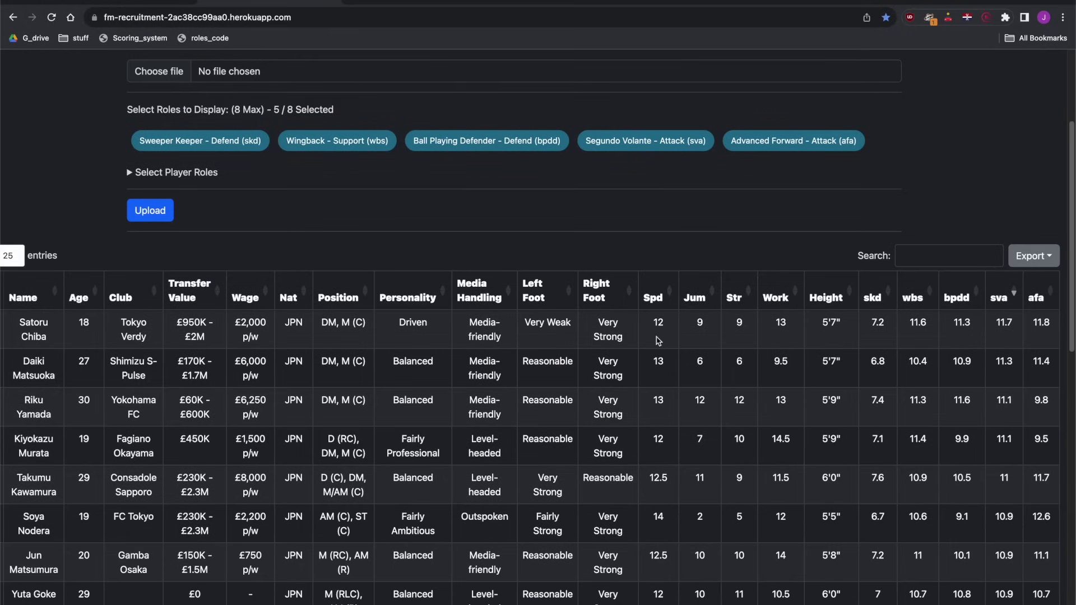
Highlight Satoru Chiba's name in the table and bring up his Football Manager profile.
double_click(40, 338)
triple_click(35, 336)
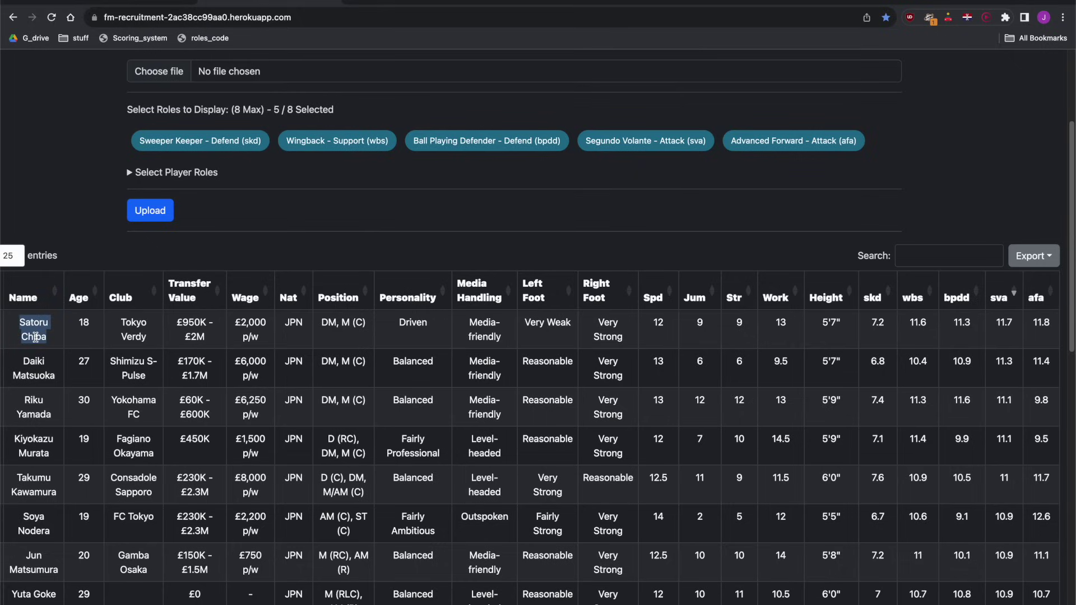
key(super+Tab)
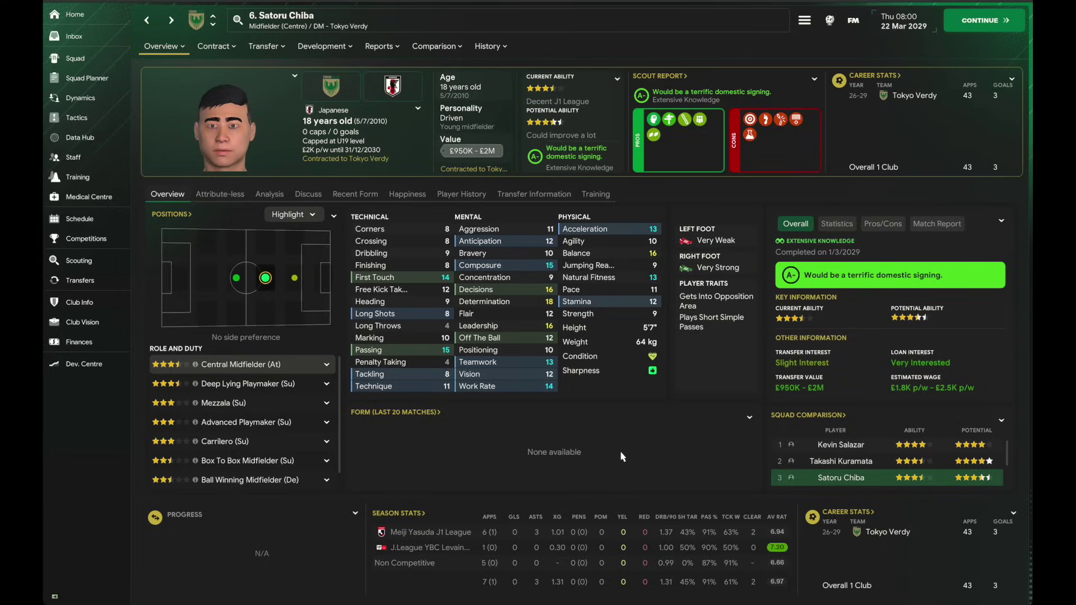
click(436, 46)
click(448, 68)
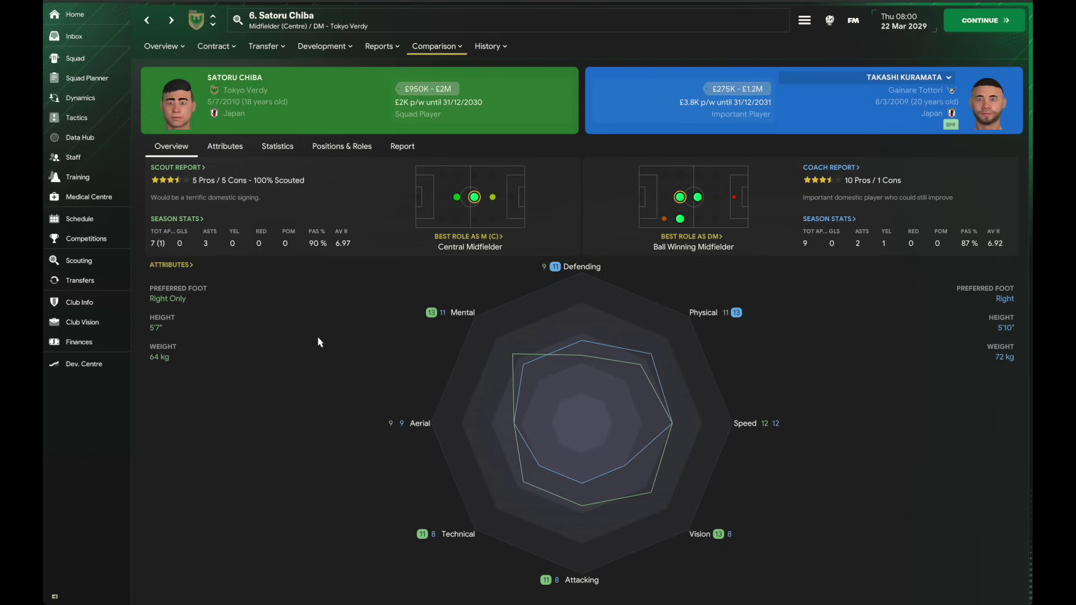
key(super+Tab)
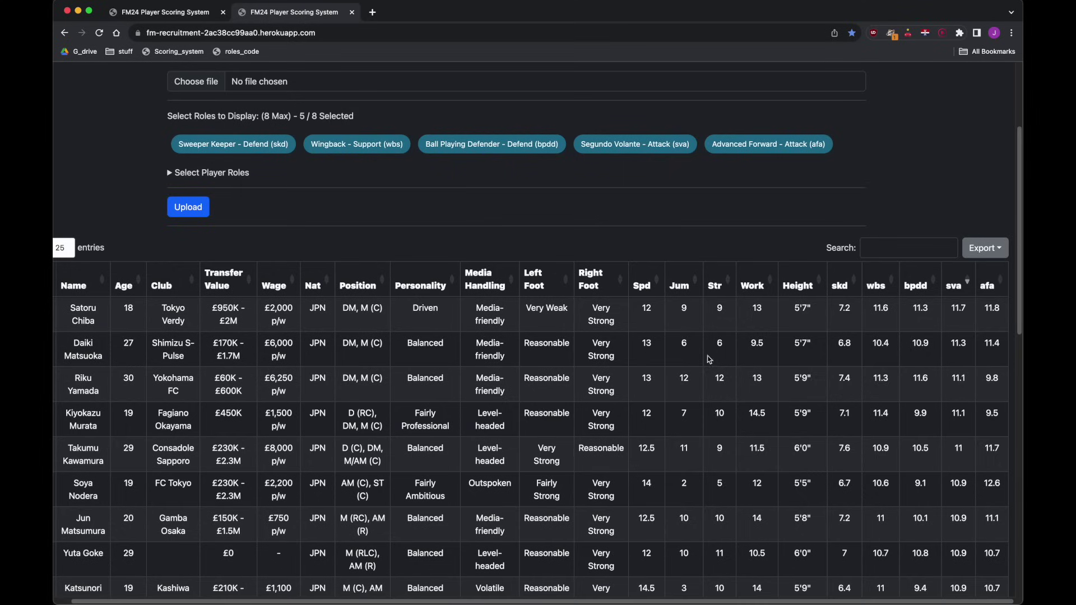
drag(767, 348, 81, 349)
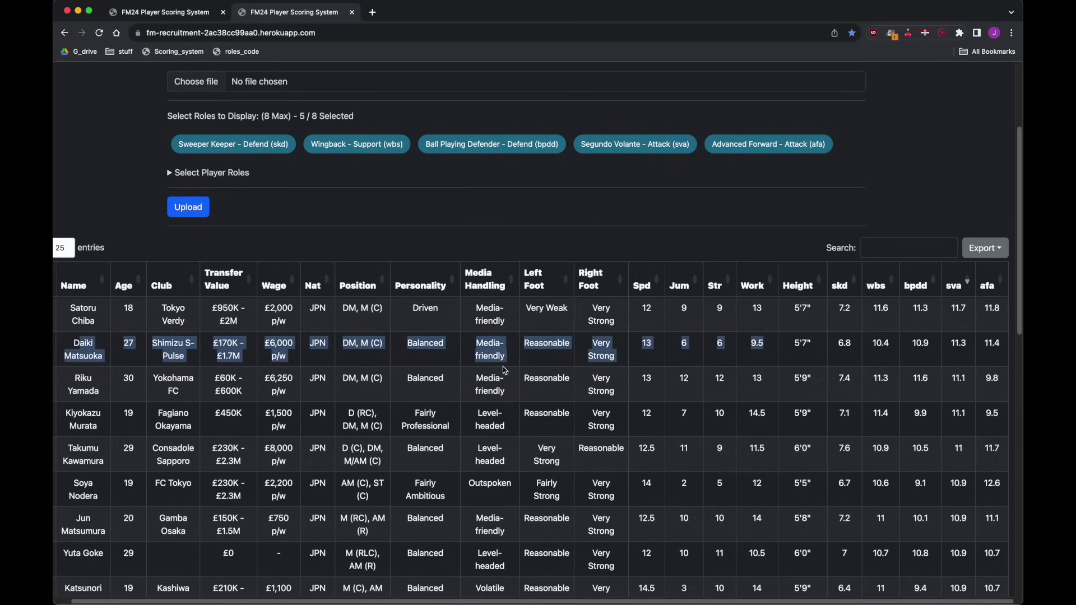
click(772, 354)
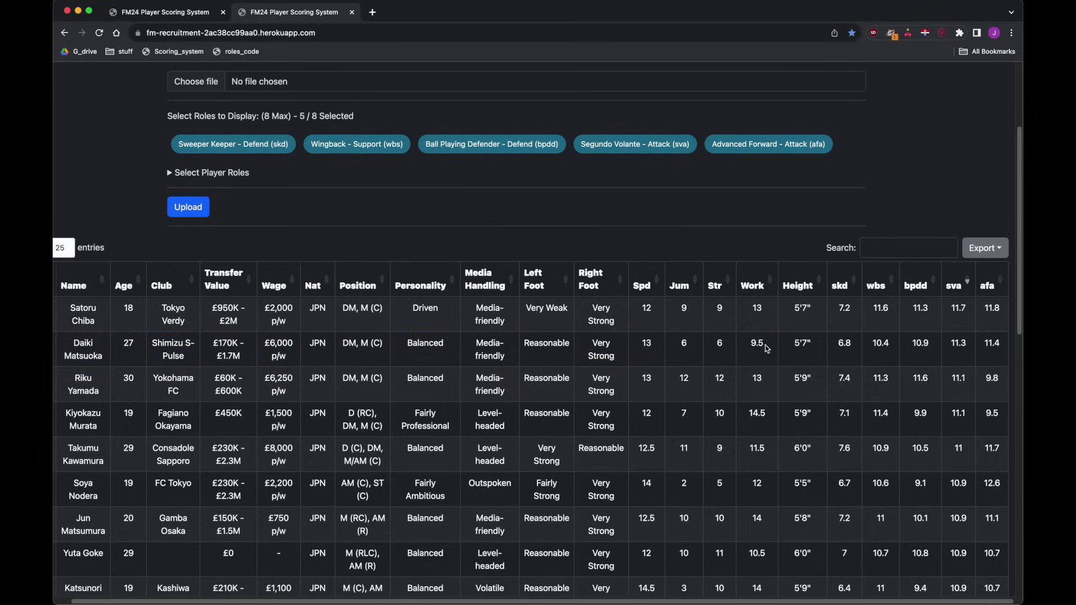
double_click(757, 343)
click(787, 370)
scroll(769, 393, up, 5)
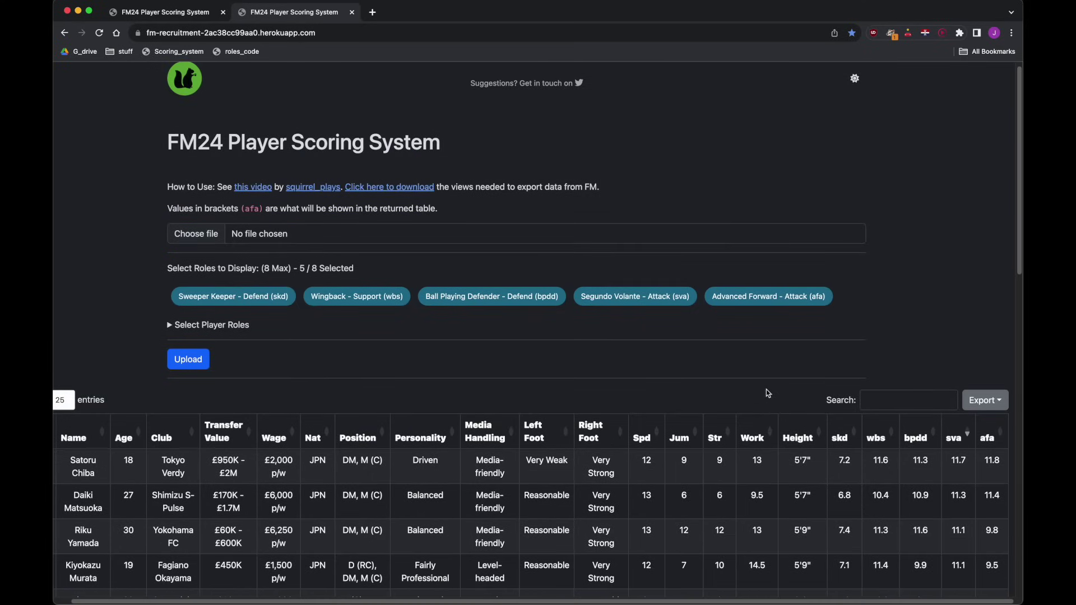
scroll(768, 394, down, 6)
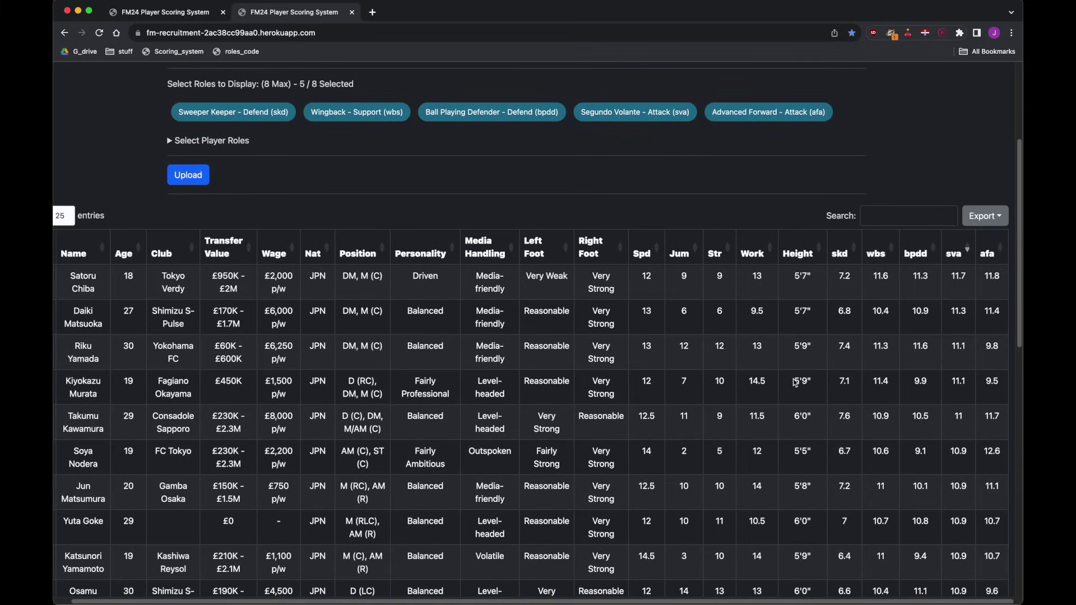
mouse_move(761, 256)
mouse_down()
mouse_move(796, 238)
mouse_move(858, 240)
mouse_move(756, 256)
mouse_up()
scroll(809, 395, up, 5)
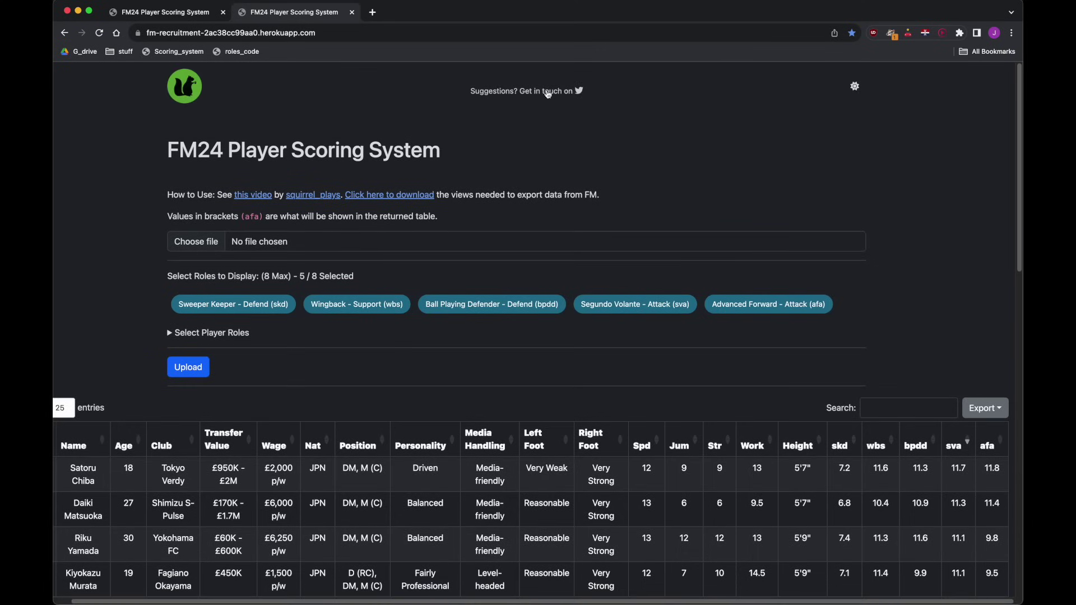
scroll(795, 387, down, 5)
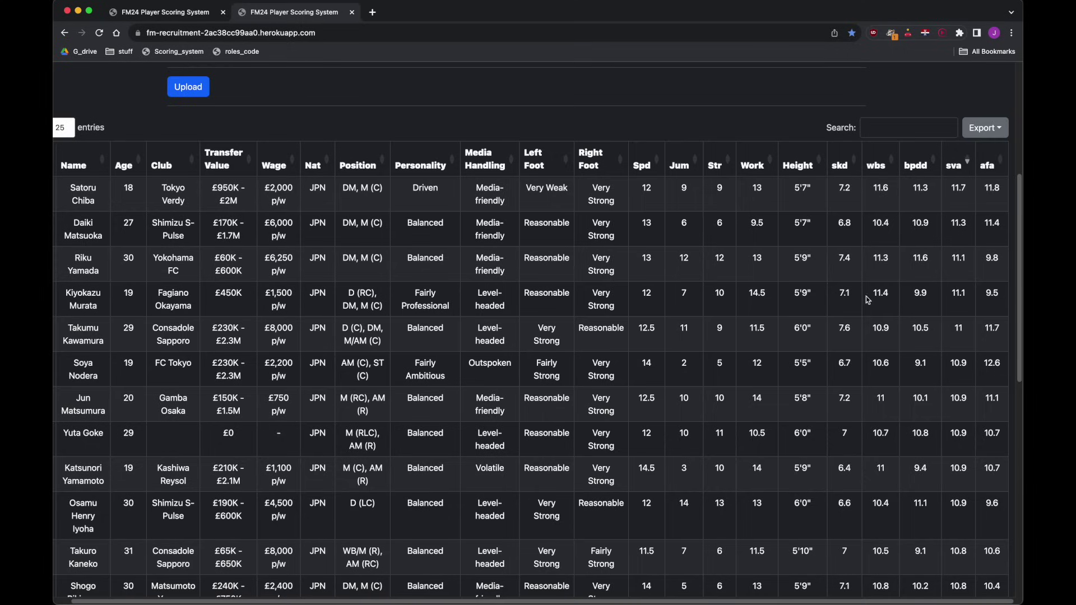
Pick out Murata's 11.1 sva score and mark the squad plan's DM C rows, including Kuramata's.
double_click(959, 293)
key(ctrl+alt+Up)
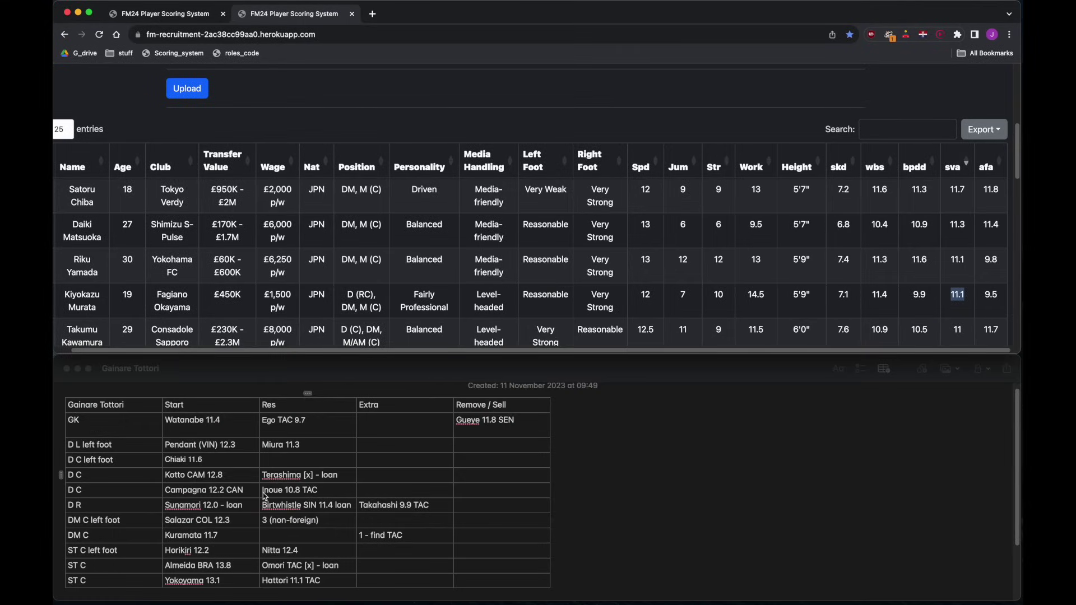
click(248, 502)
drag(130, 522, 206, 536)
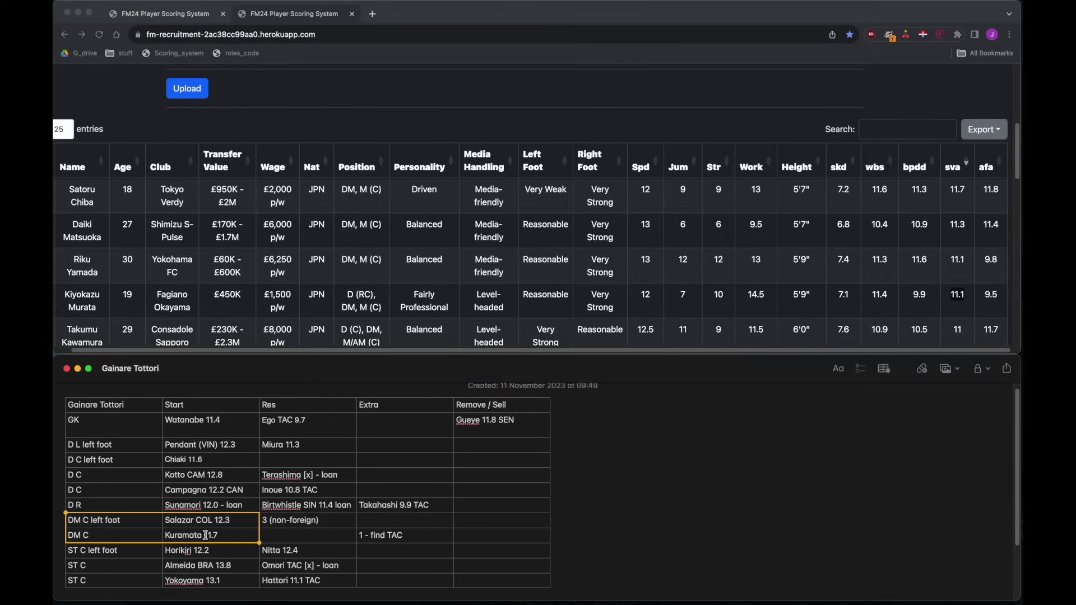
click(236, 537)
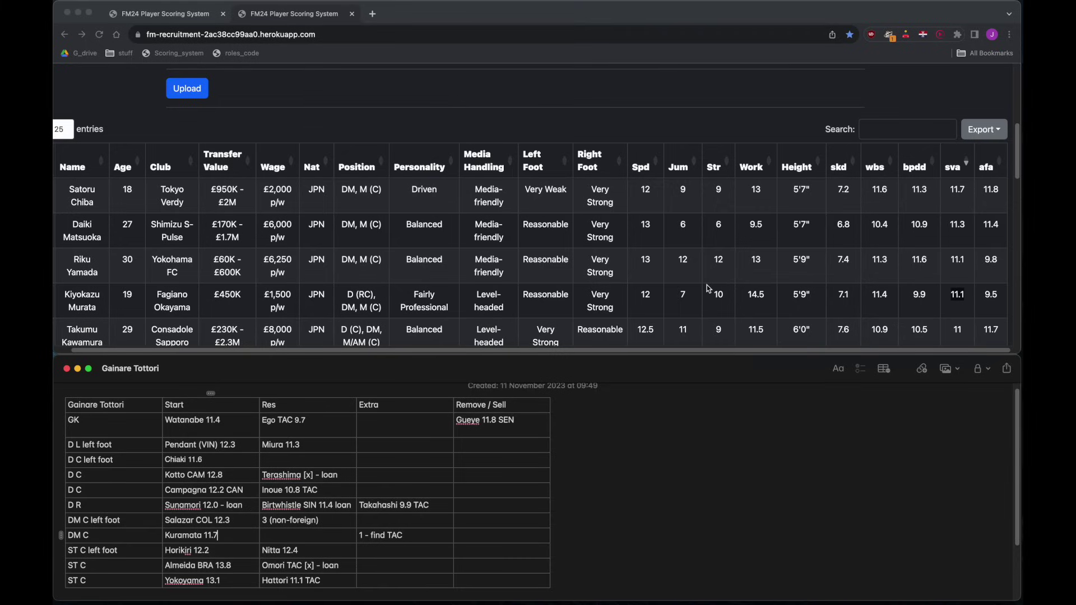
key(super+Tab)
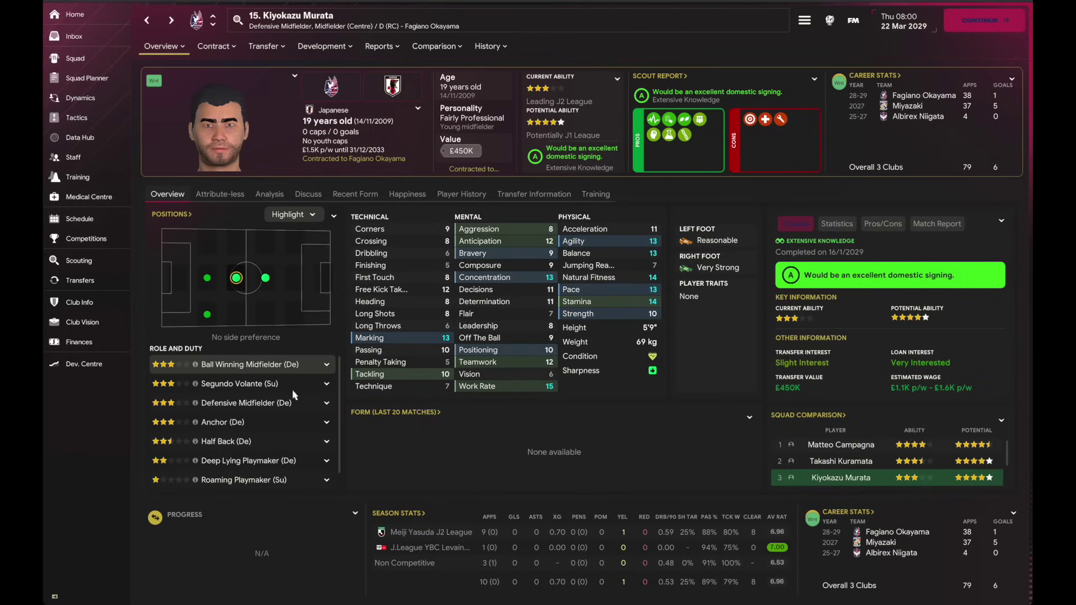
Set Segundo Volante to Attack, then bid £250K for Murata after trying a next-sale clause.
click(311, 384)
click(313, 421)
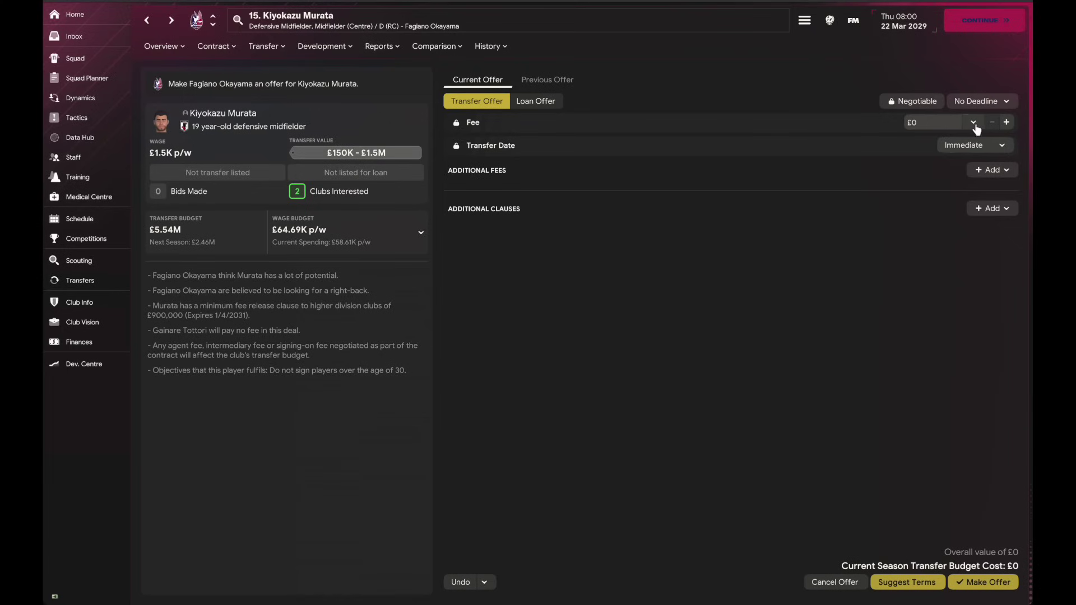
click(973, 123)
click(939, 163)
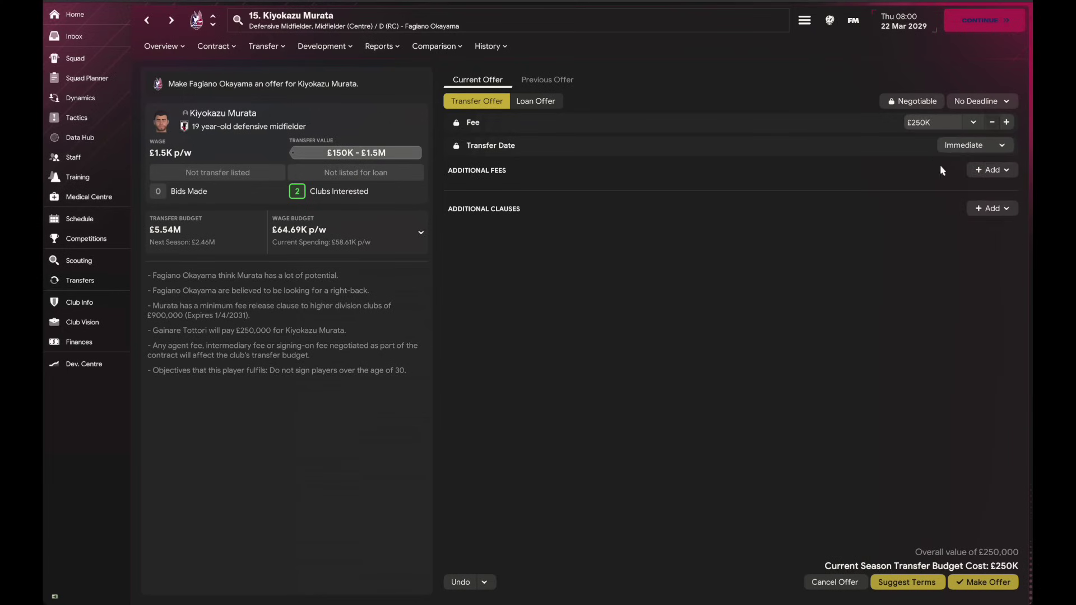
click(982, 210)
click(985, 256)
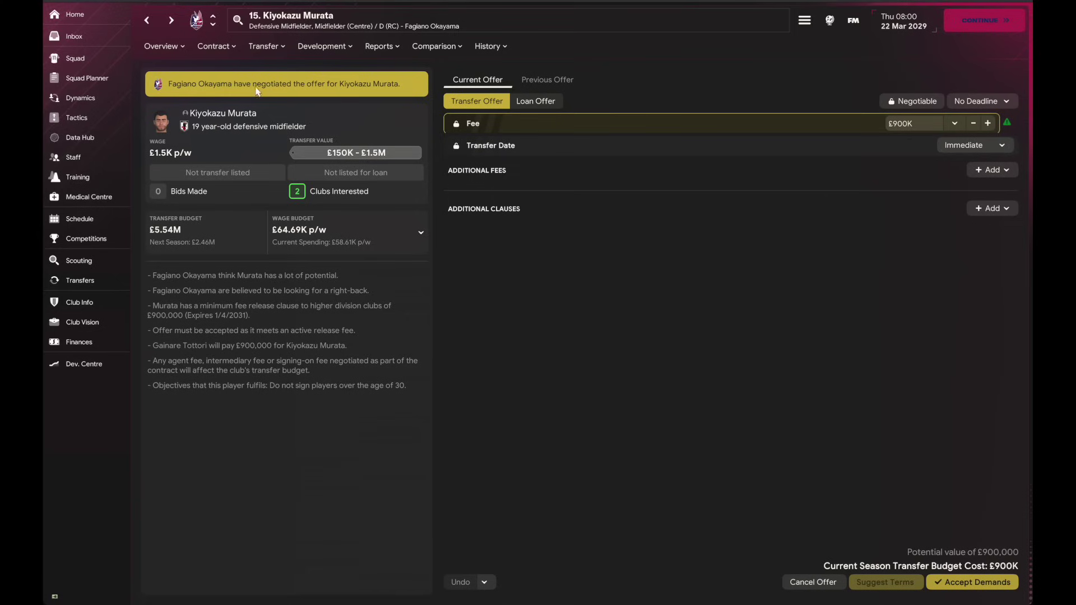
click(955, 123)
click(915, 165)
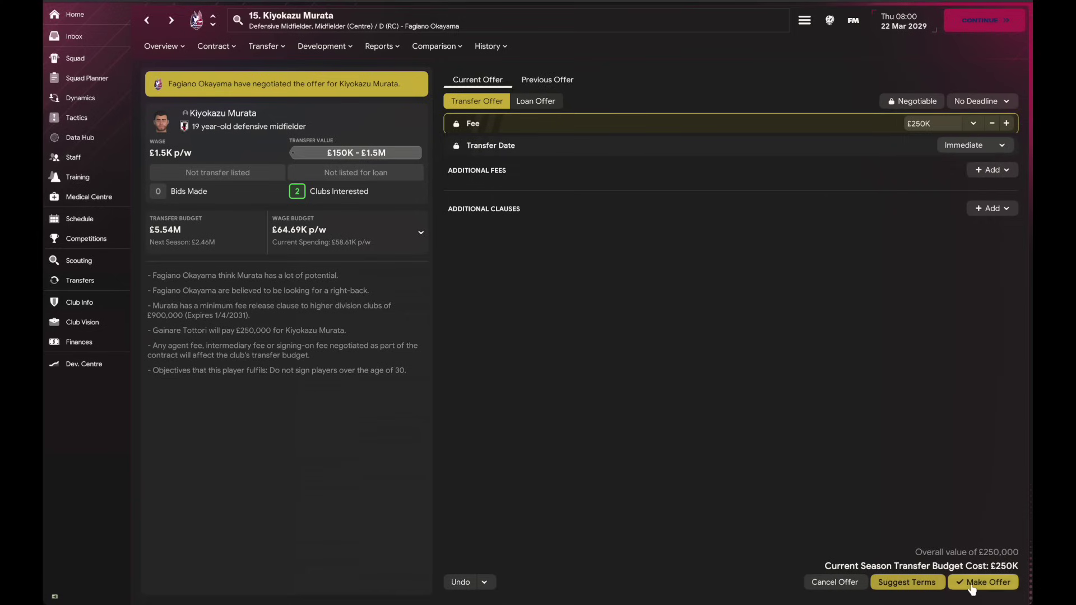
click(960, 583)
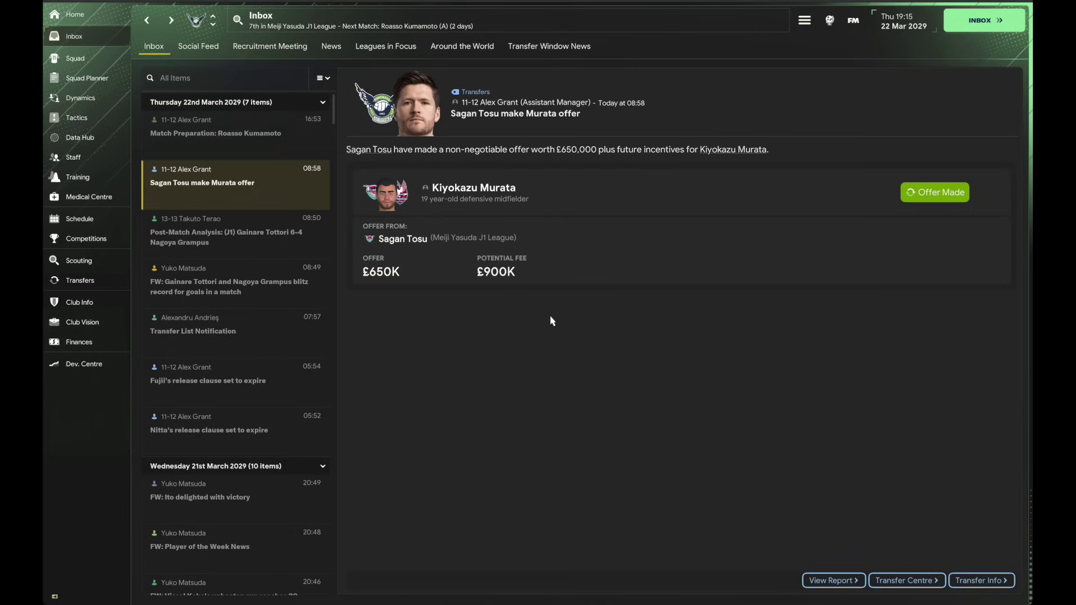
Open Kiyokazu Murata's transfer offer page and then his player profile.
click(483, 189)
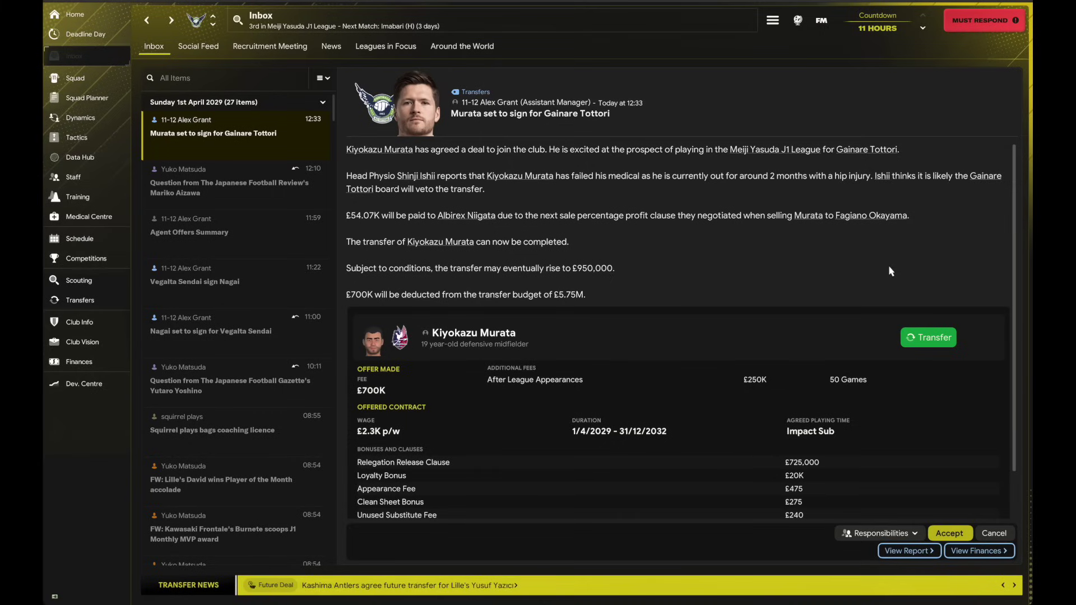
click(488, 335)
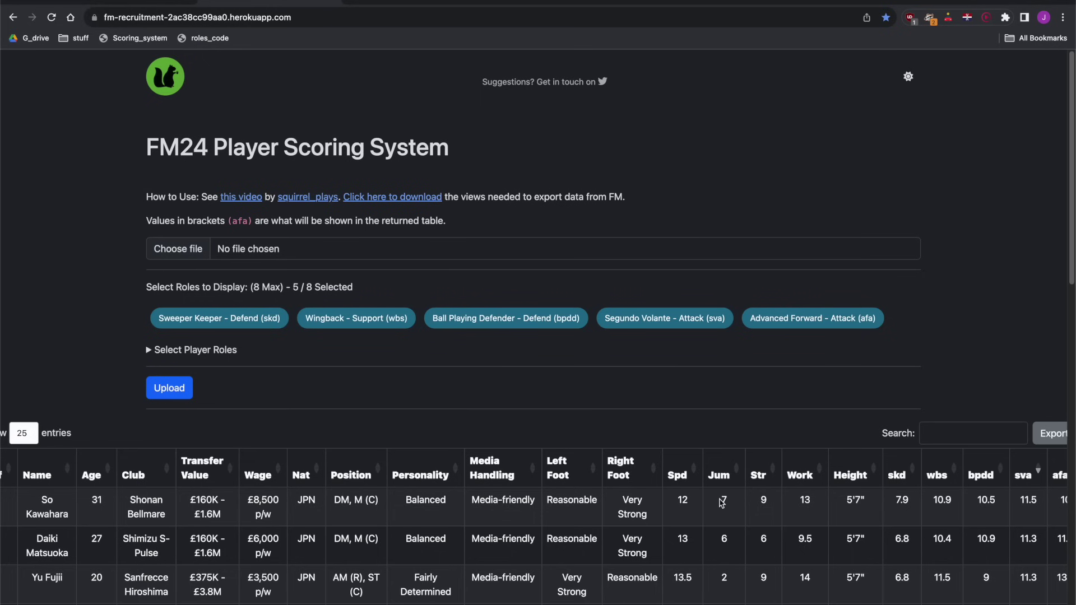
Look over the refreshed midfielder scores, then bring up Mitsuki Hidaka's player profile in FM.
scroll(729, 493, down, 3)
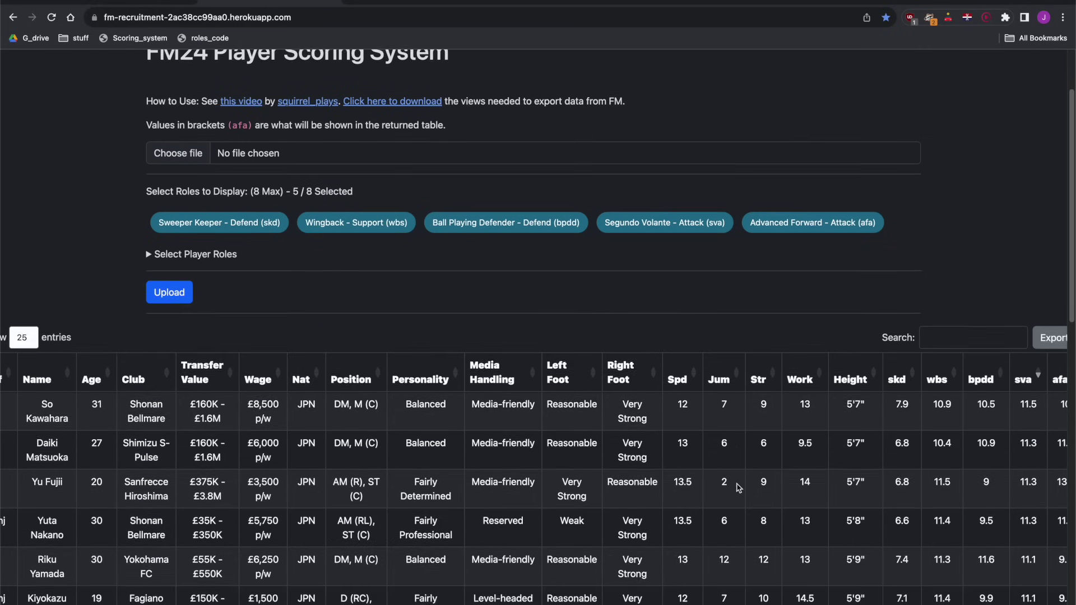
scroll(739, 487, down, 4)
scroll(799, 434, up, 2)
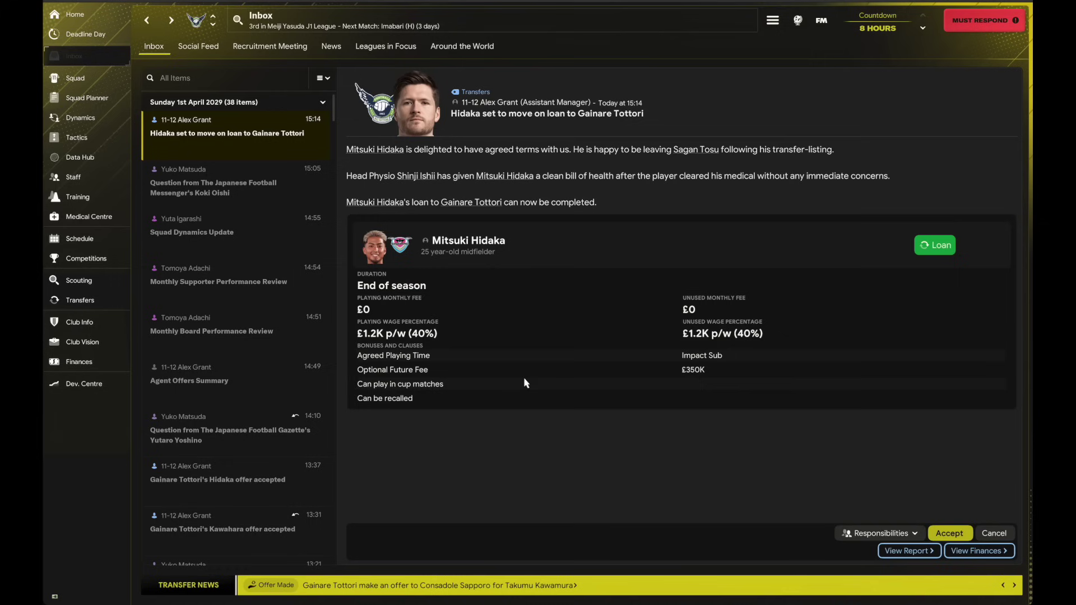
click(453, 241)
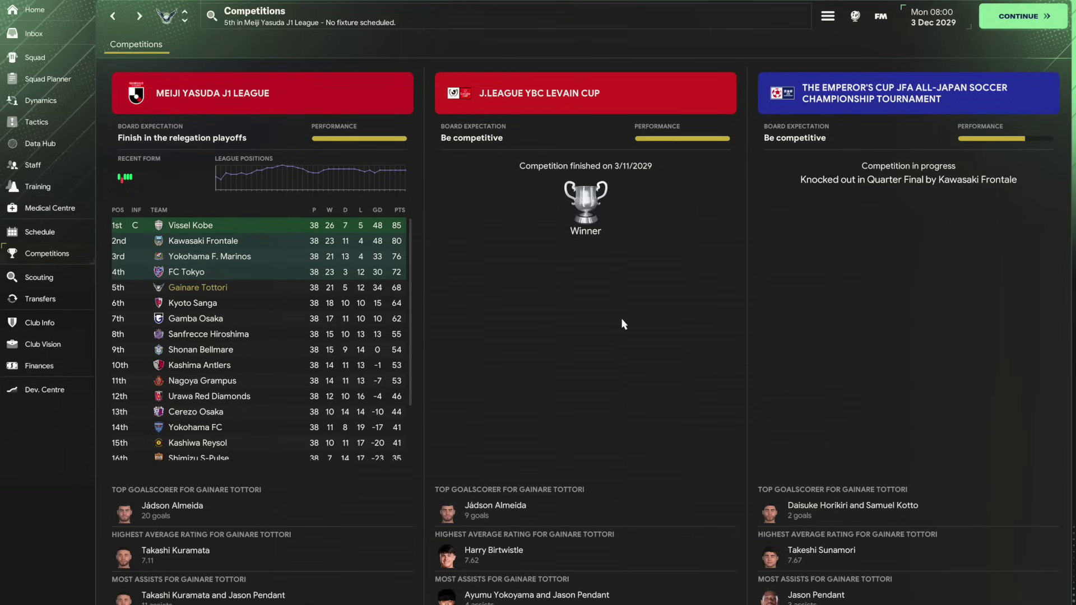
Go back to the manager home page and scroll the J1 salary rankings to Gainare Tottori's £2.56M.
key(BackSpace)
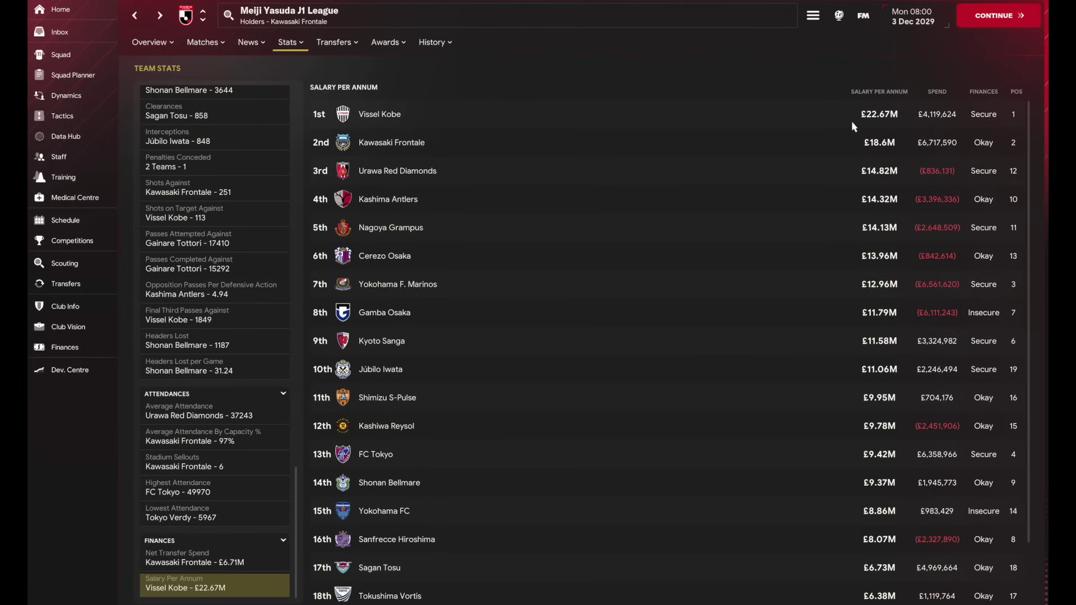
scroll(693, 449, down, 2)
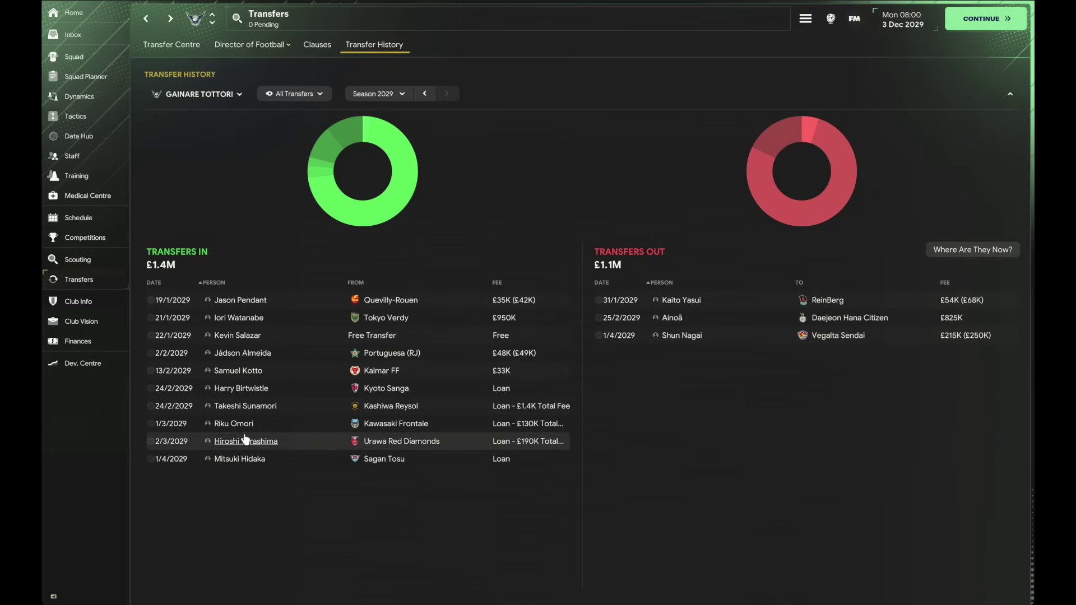
click(236, 426)
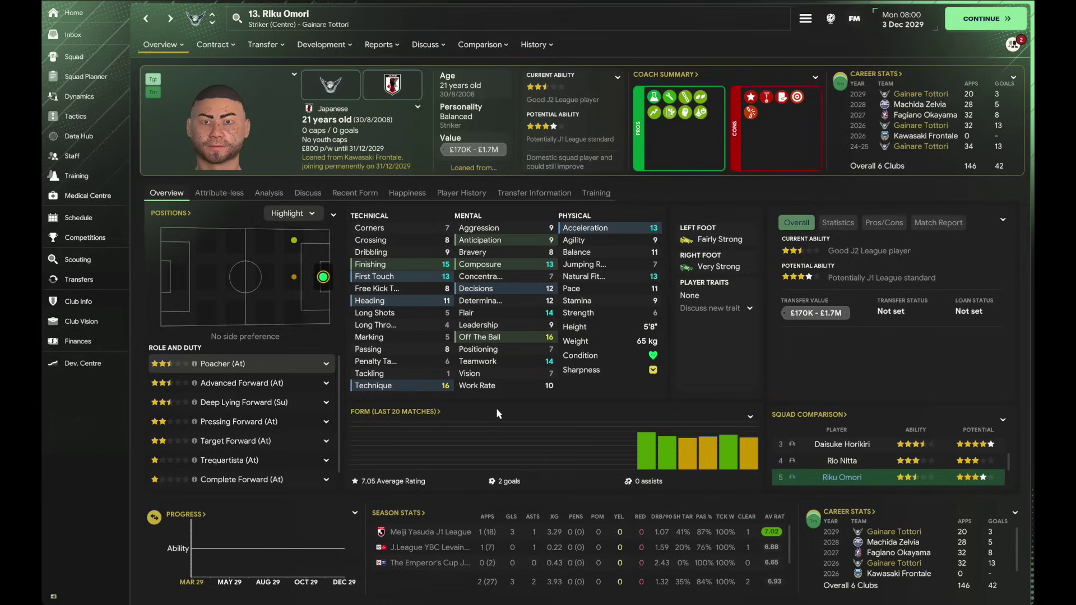
key(BackSpace)
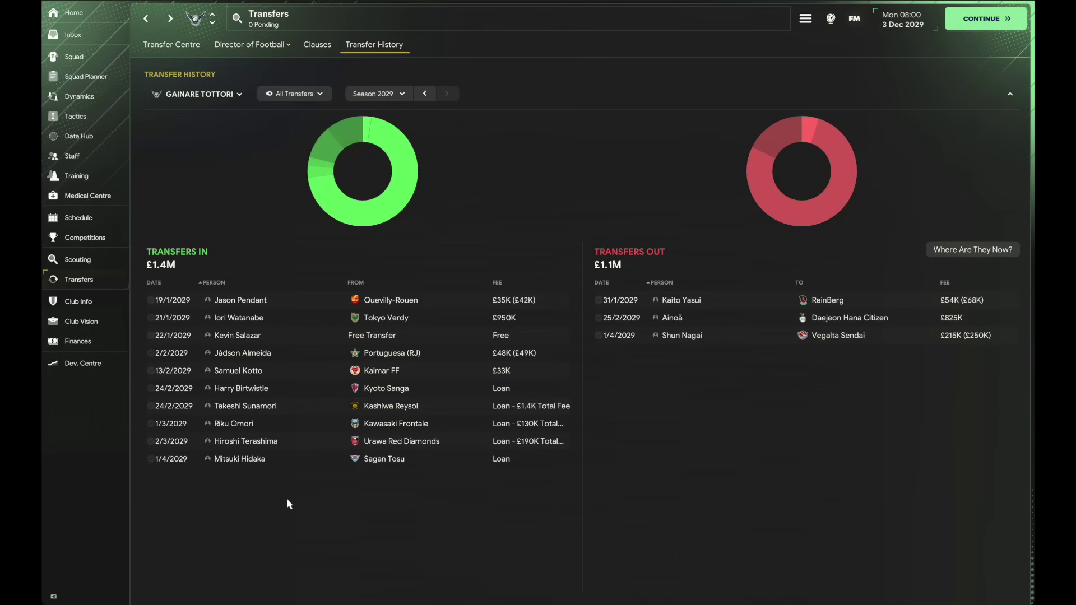